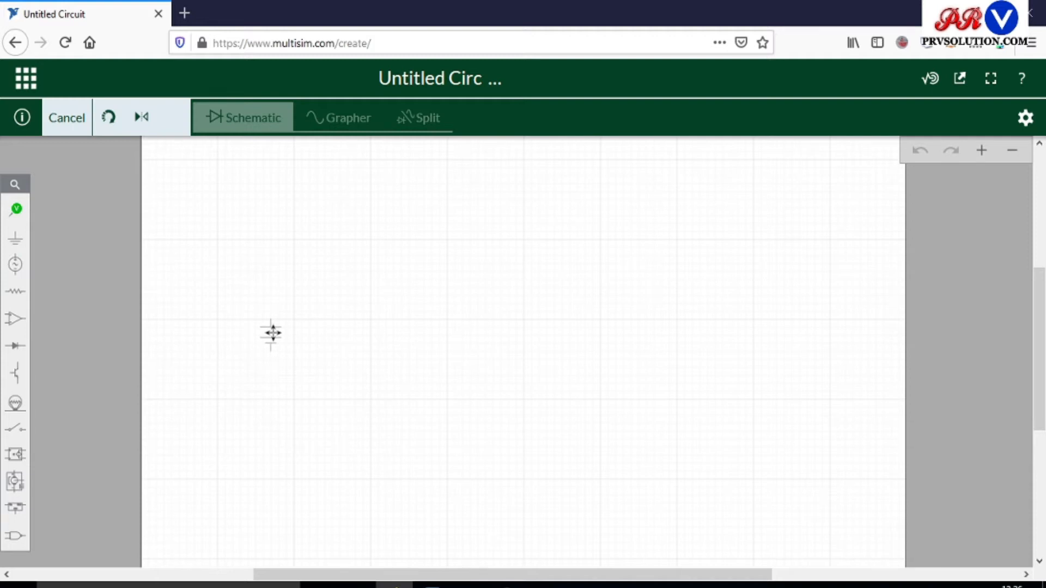
- Place the DC voltage source on the schematic and add a horizontal resistor just above it and to its right
{"action": "left_click", "coordinate": [17, 292]}
{"action": "left_click", "coordinate": [90, 322]}
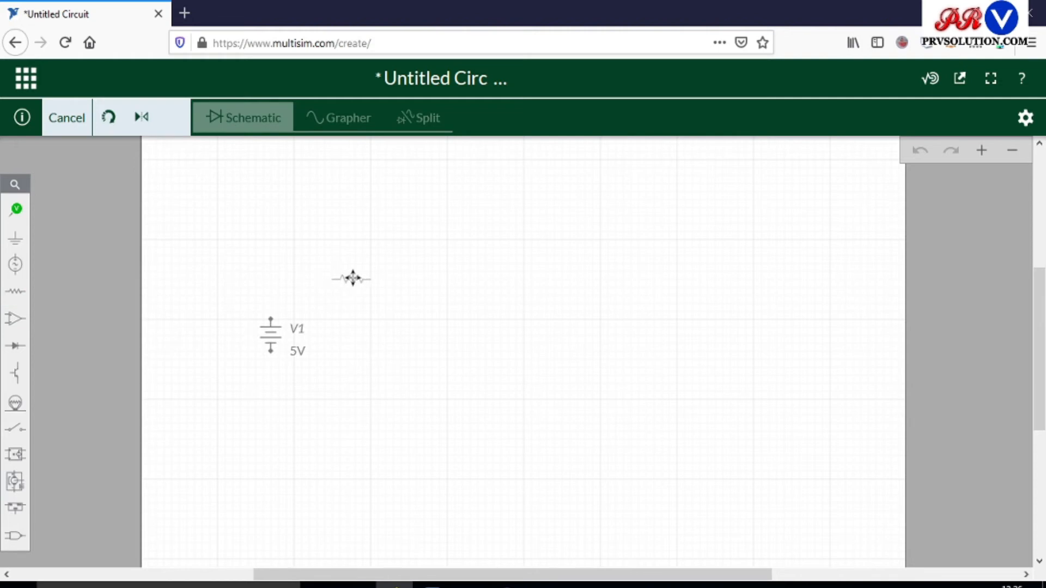
{"action": "left_click", "coordinate": [352, 279]}
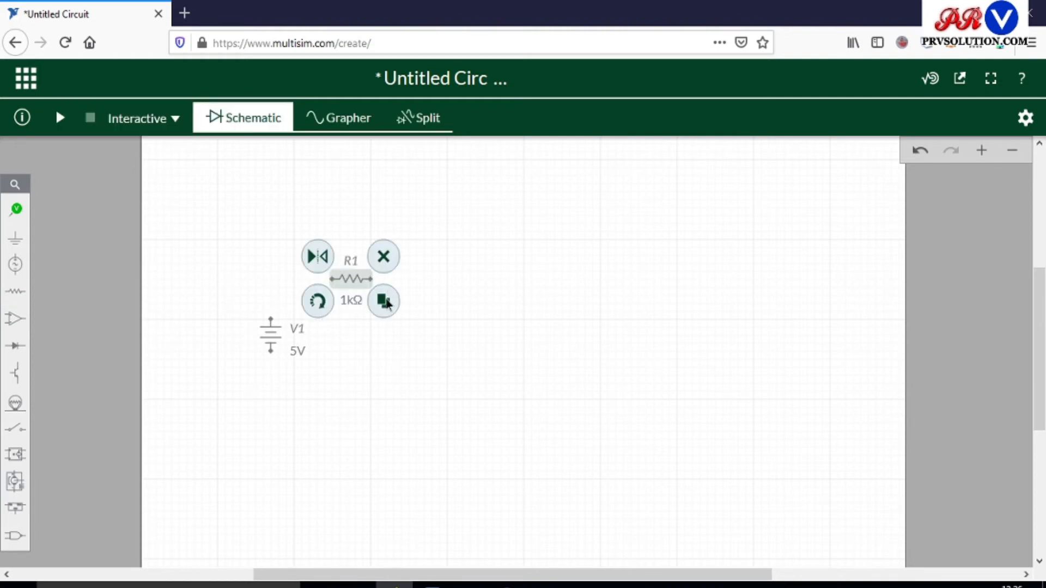
- Duplicate resistor R1, place the copy below and to its right, and rotate the copy to vertical
{"action": "left_click", "coordinate": [385, 301]}
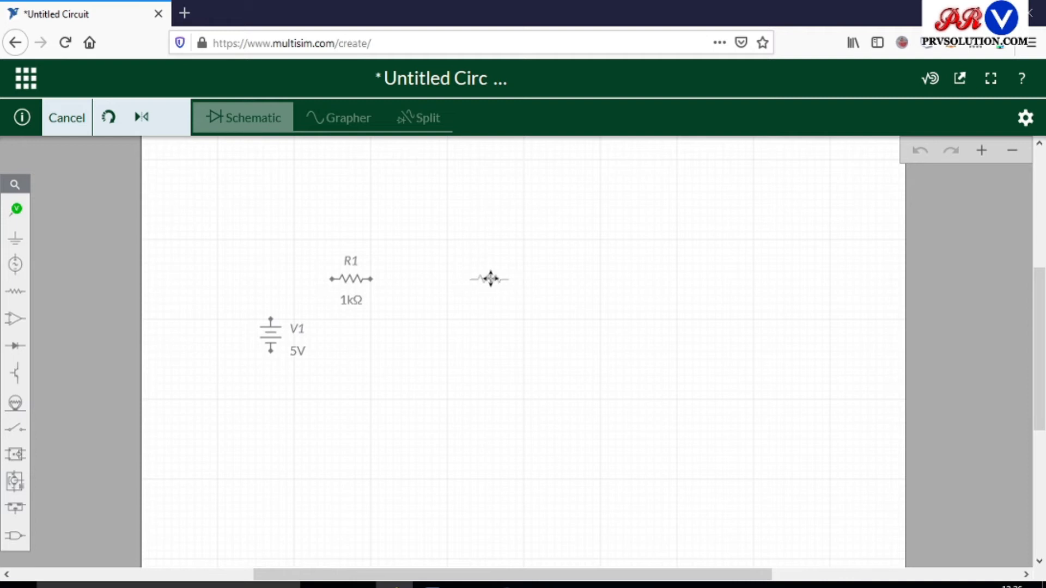
{"action": "left_click", "coordinate": [422, 321]}
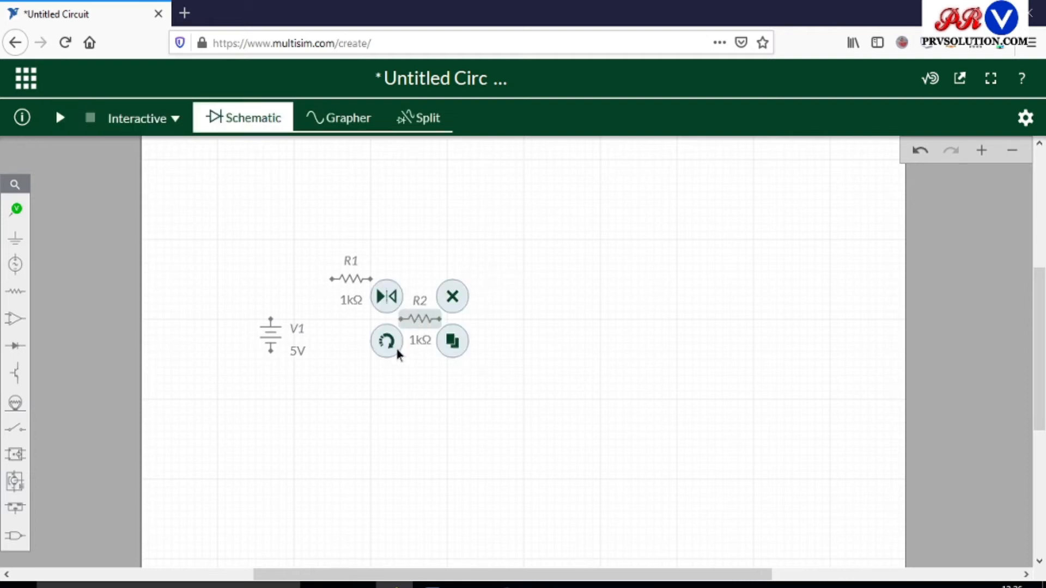
{"action": "left_click", "coordinate": [401, 350]}
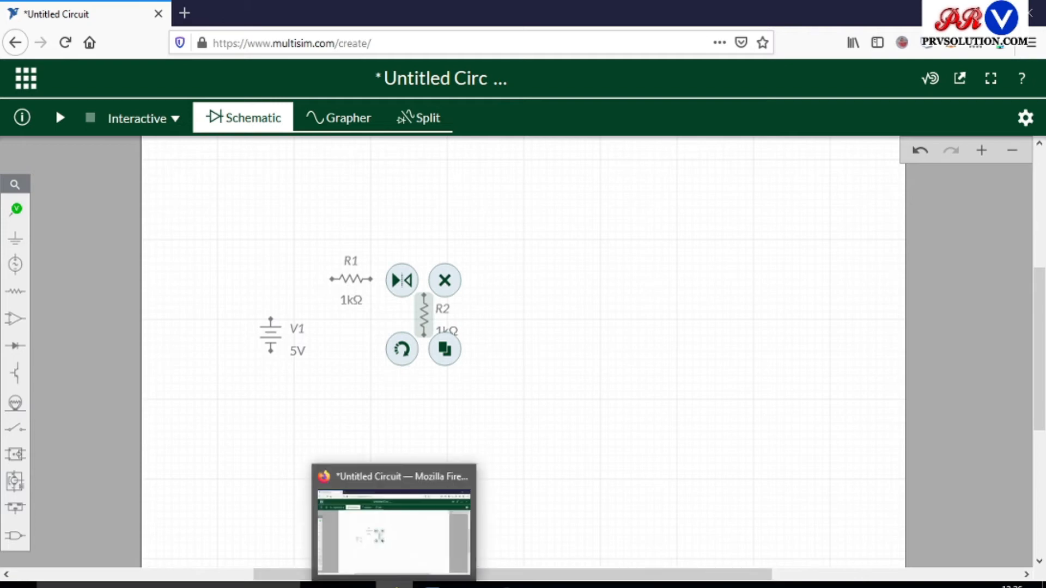
- Check the reference circuit in Word and place a duplicate of R1 in line with it, beyond R2
{"action": "left_click", "coordinate": [433, 585]}
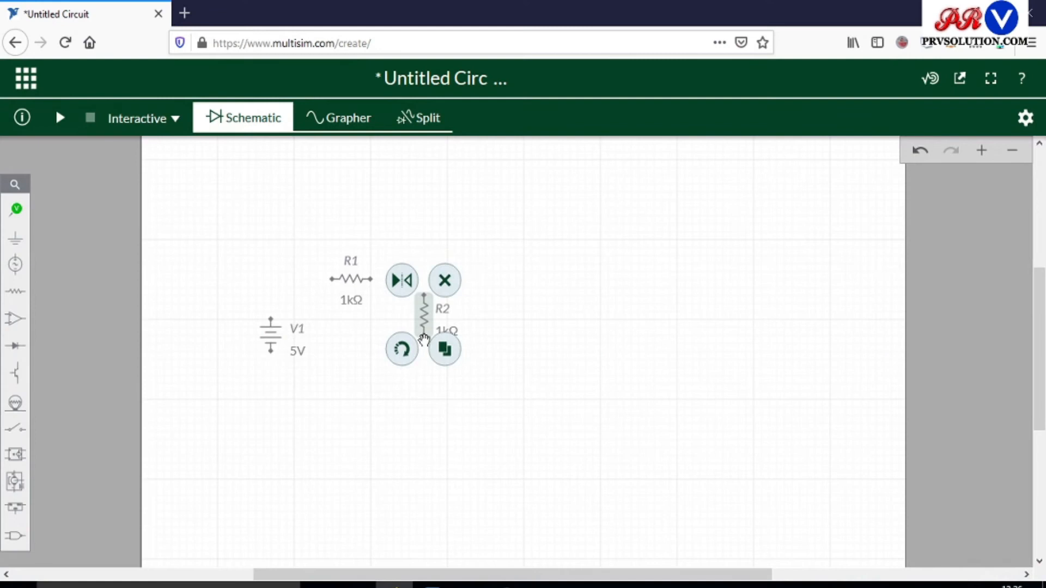
{"action": "left_click", "coordinate": [354, 282]}
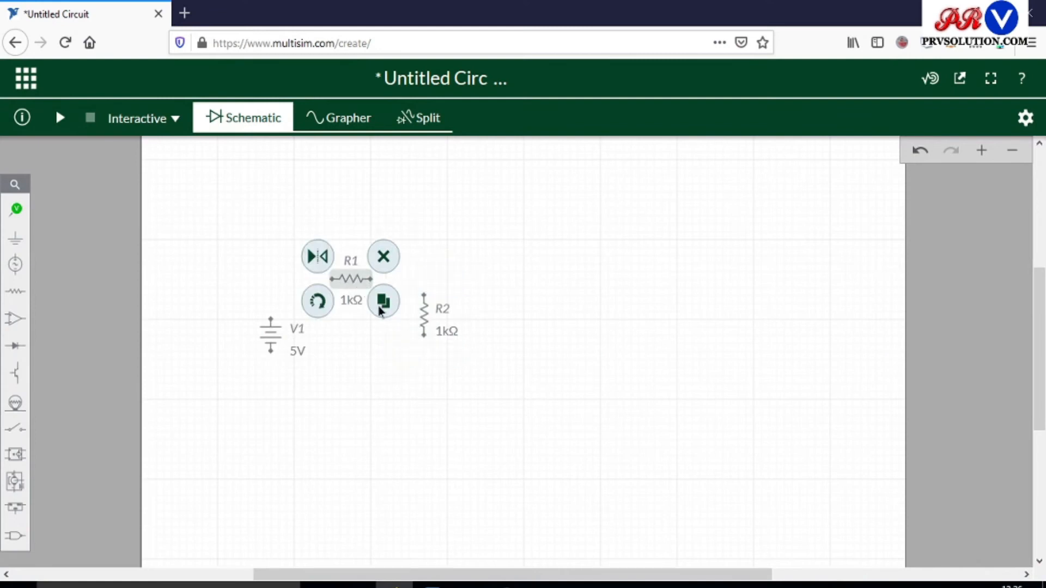
{"action": "left_click", "coordinate": [383, 303]}
{"action": "left_click", "coordinate": [506, 272]}
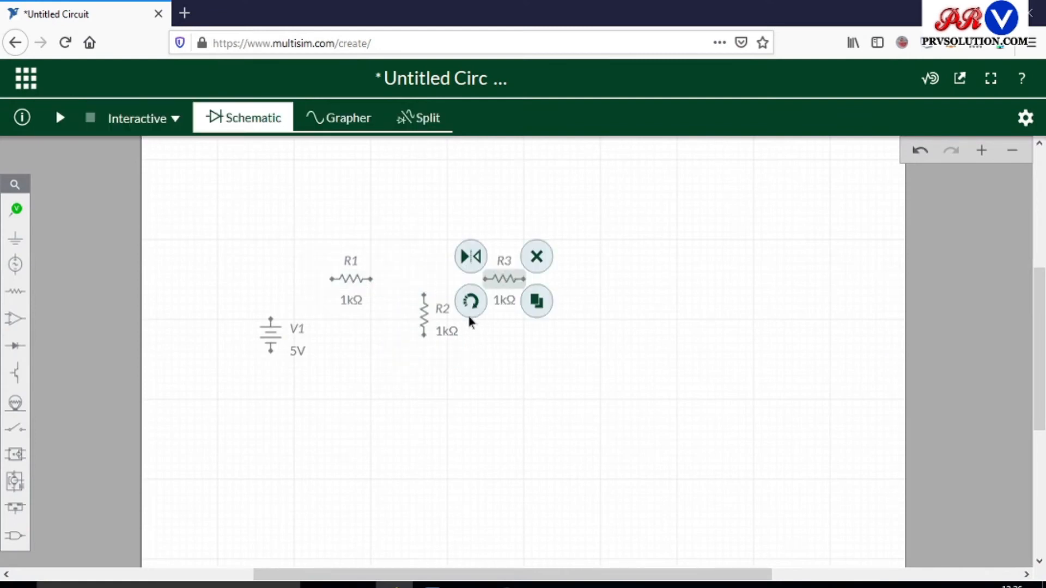
- Duplicate the vertical resistor R2 and place the copy to the right of R3
{"action": "left_click", "coordinate": [438, 318]}
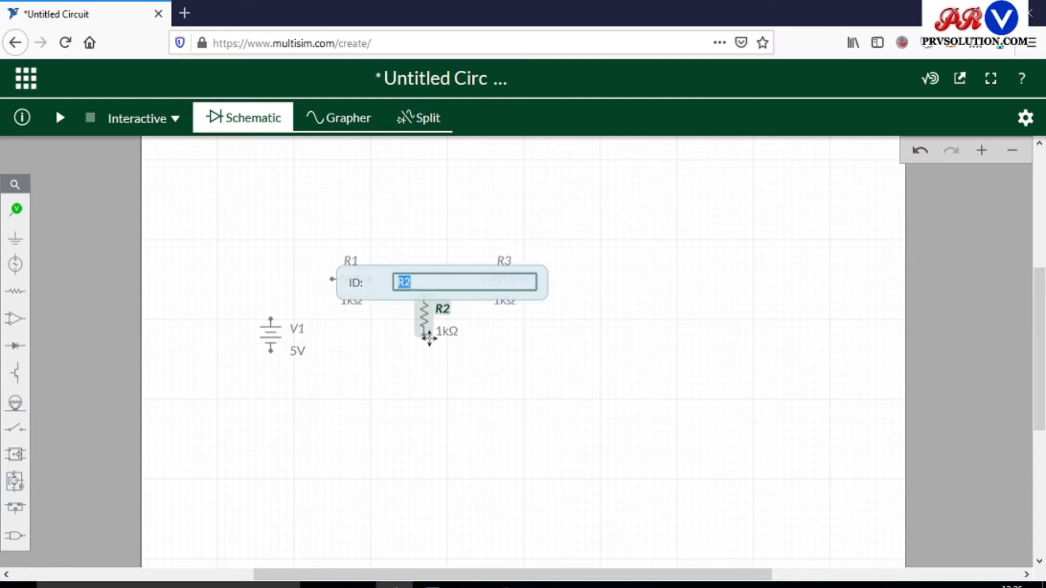
{"action": "left_click", "coordinate": [448, 344]}
{"action": "left_click", "coordinate": [430, 323]}
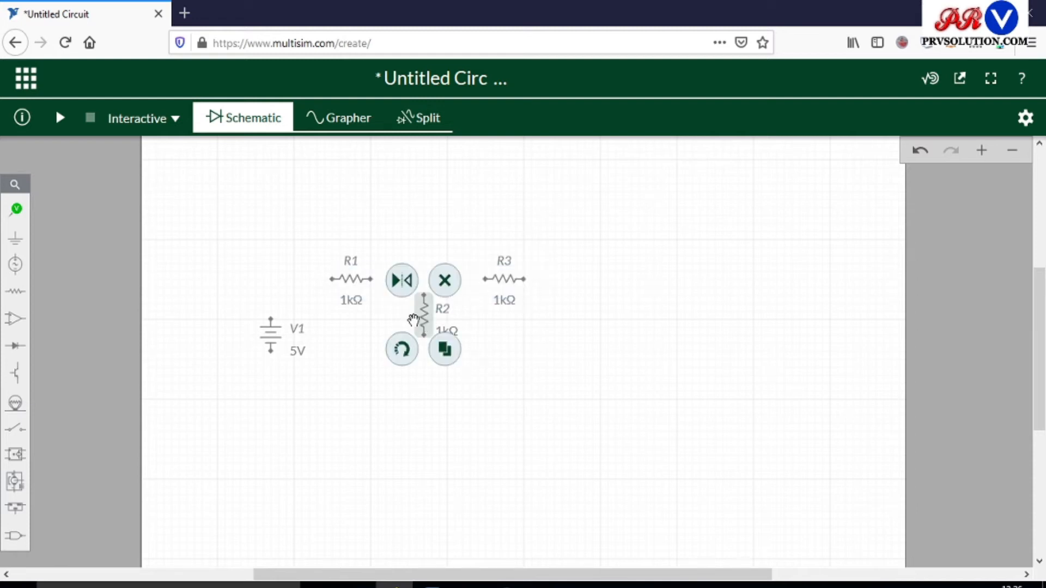
{"action": "left_click", "coordinate": [443, 352]}
{"action": "left_click", "coordinate": [590, 327]}
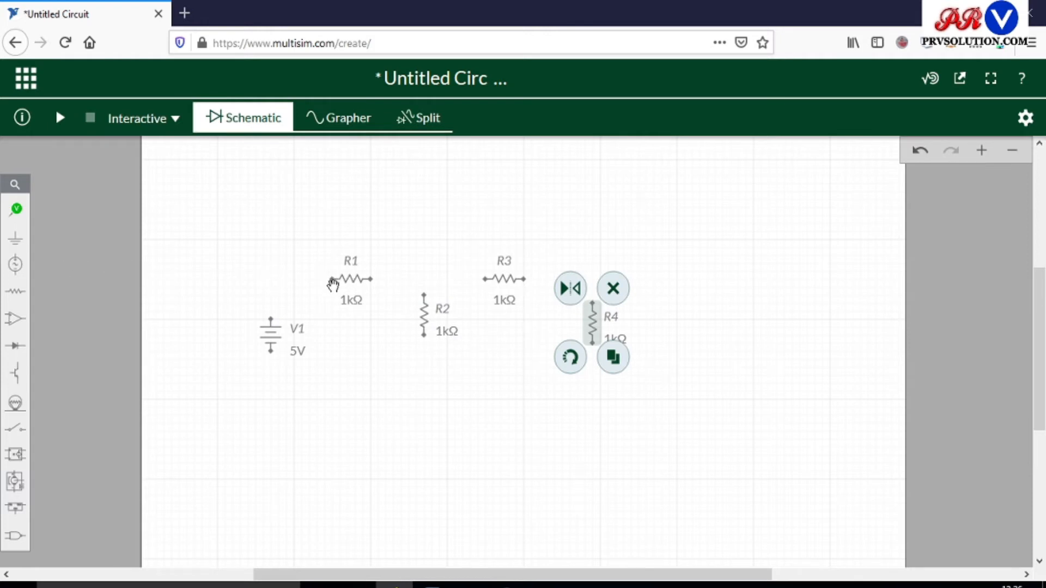
- Wire the left terminal of R1 to the positive terminal of source V1
{"action": "left_click", "coordinate": [363, 353]}
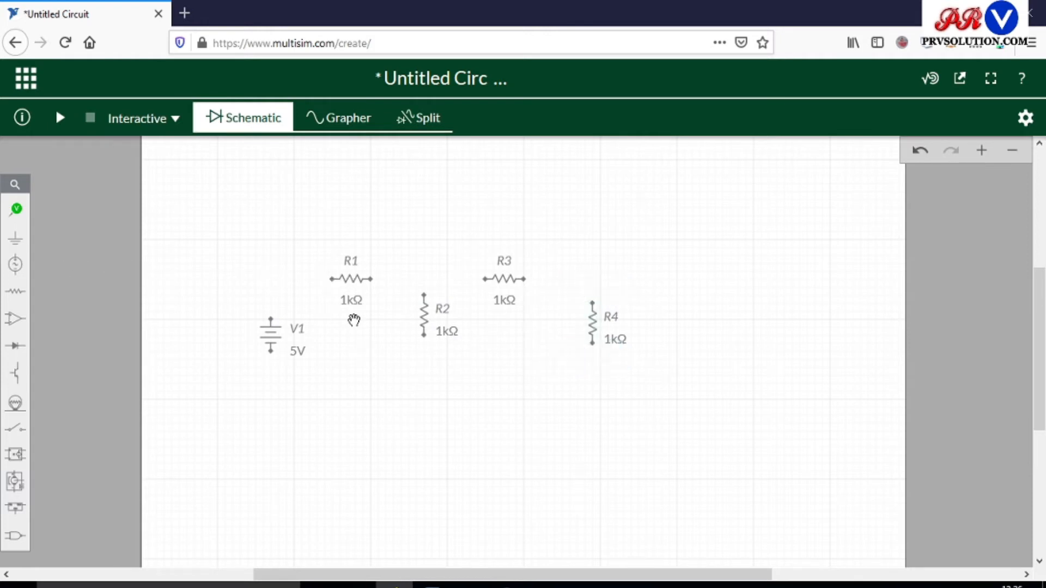
{"action": "left_click", "coordinate": [332, 282]}
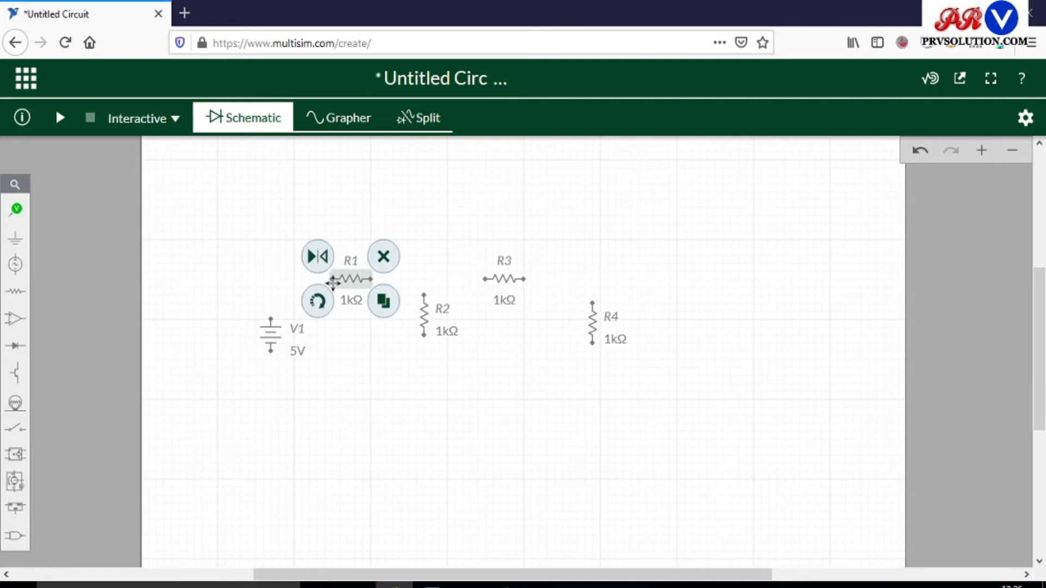
{"action": "left_click", "coordinate": [346, 324]}
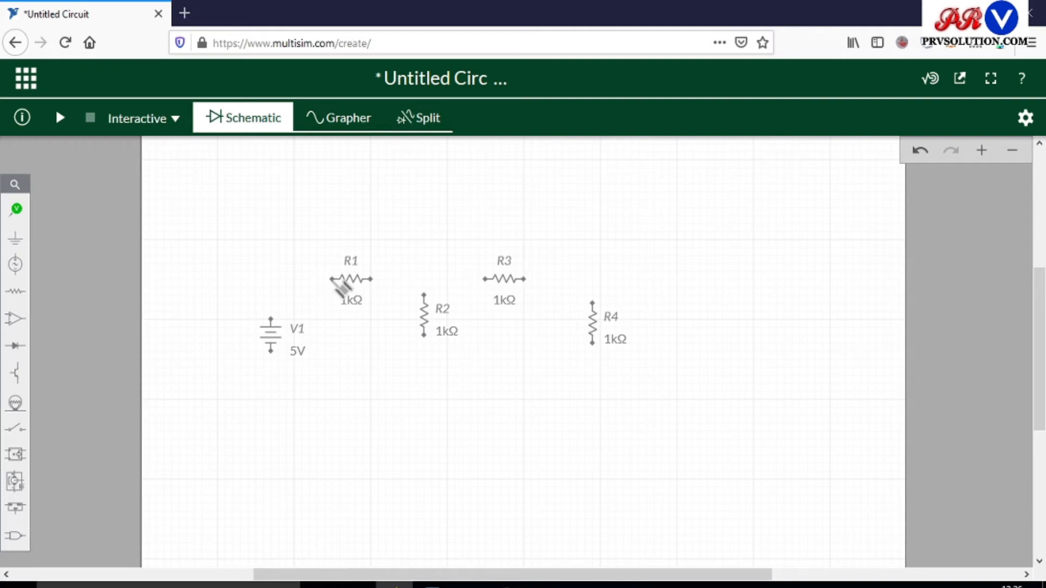
{"action": "left_click", "coordinate": [332, 279]}
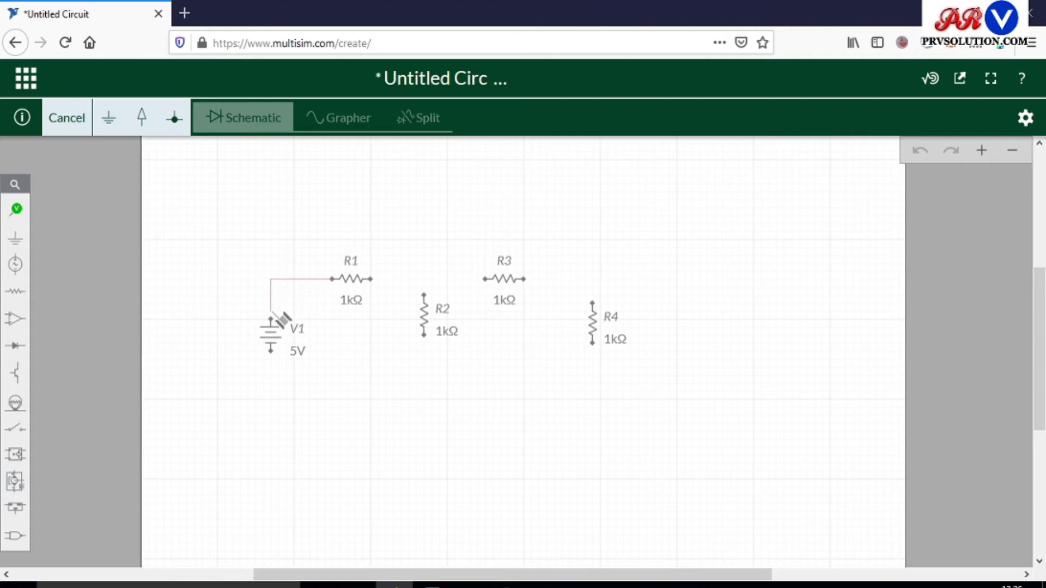
{"action": "left_click", "coordinate": [273, 321]}
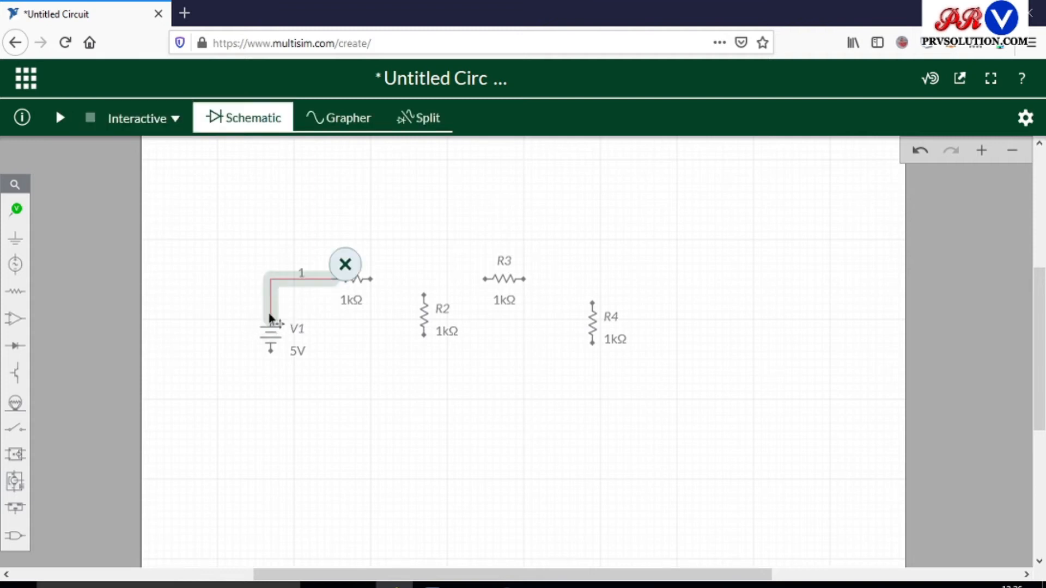
- Wire the right terminal of R1 to the top of R2 and join the left terminal of R3 to that wire's corner
{"action": "left_click", "coordinate": [370, 280]}
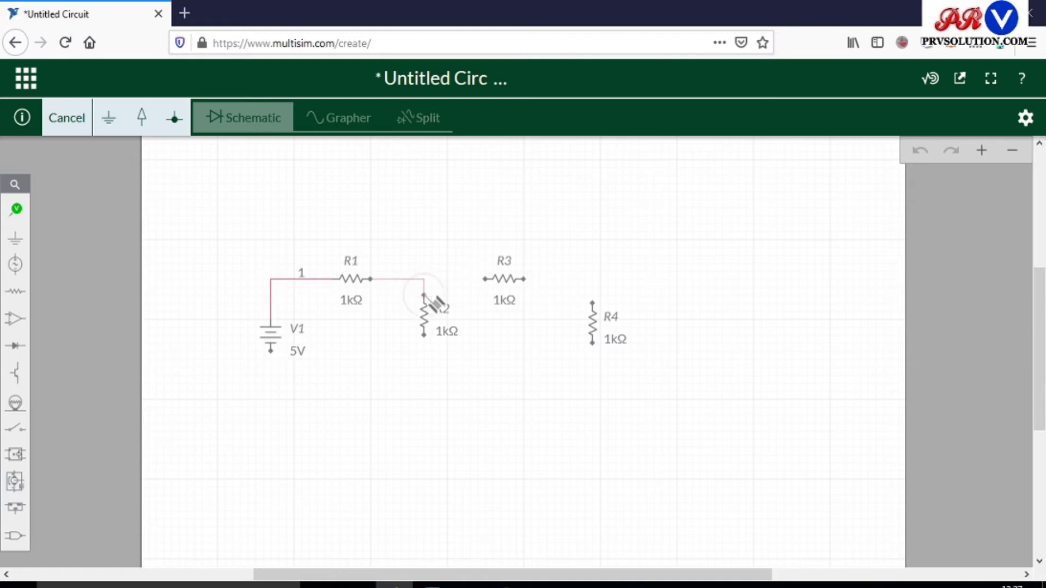
{"action": "left_click", "coordinate": [424, 302]}
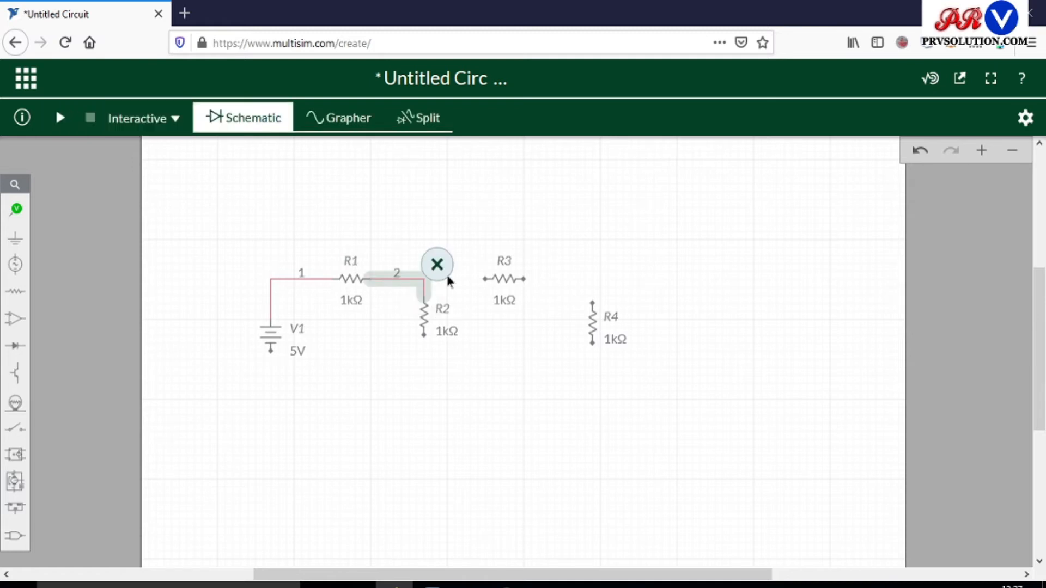
{"action": "left_click", "coordinate": [482, 279]}
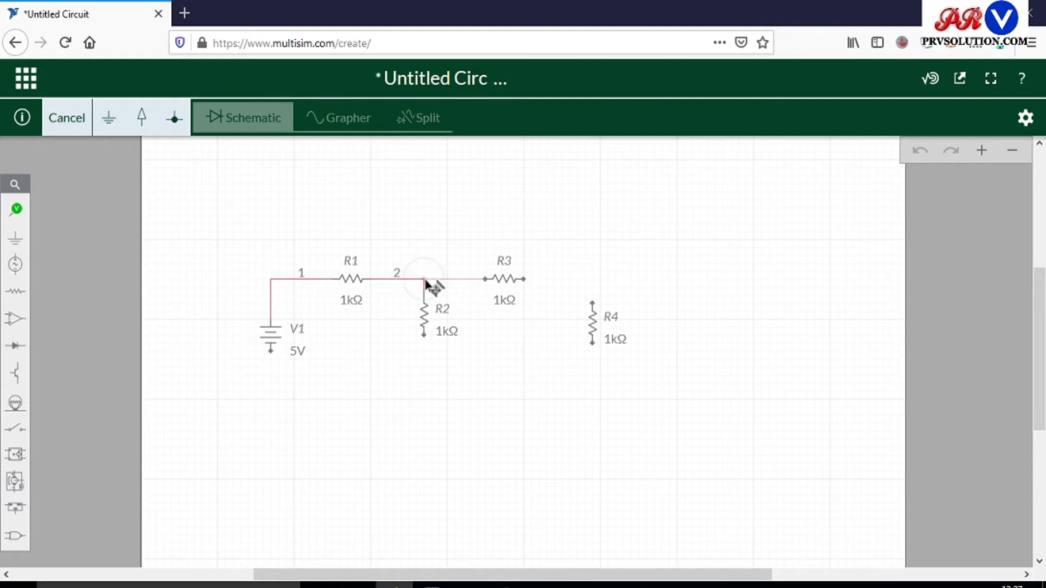
{"action": "left_click", "coordinate": [425, 279]}
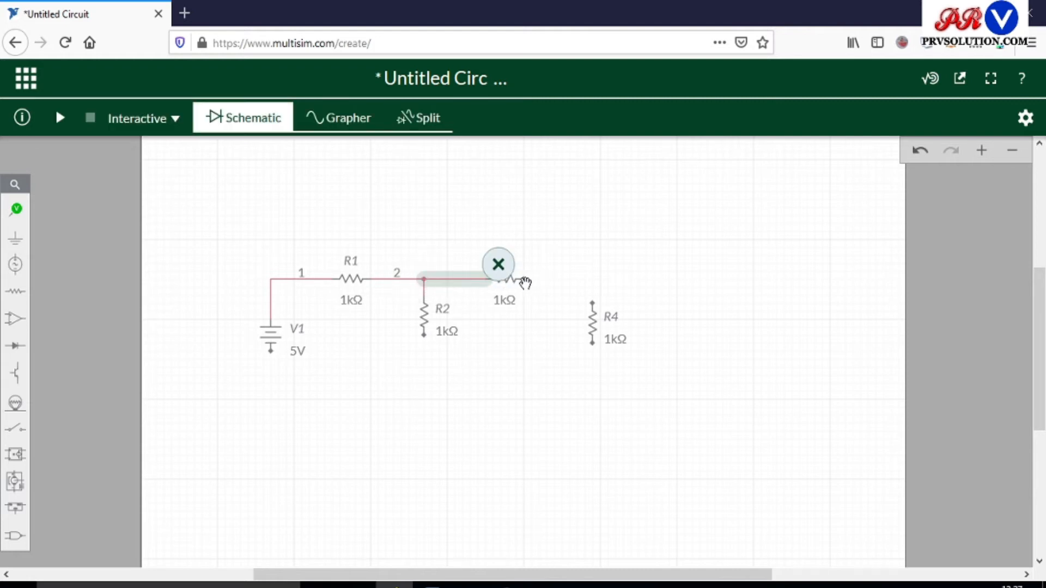
- Wire R3 to the top of R4 and route a return wire from V1's negative terminal to below R2
{"action": "left_click", "coordinate": [525, 280]}
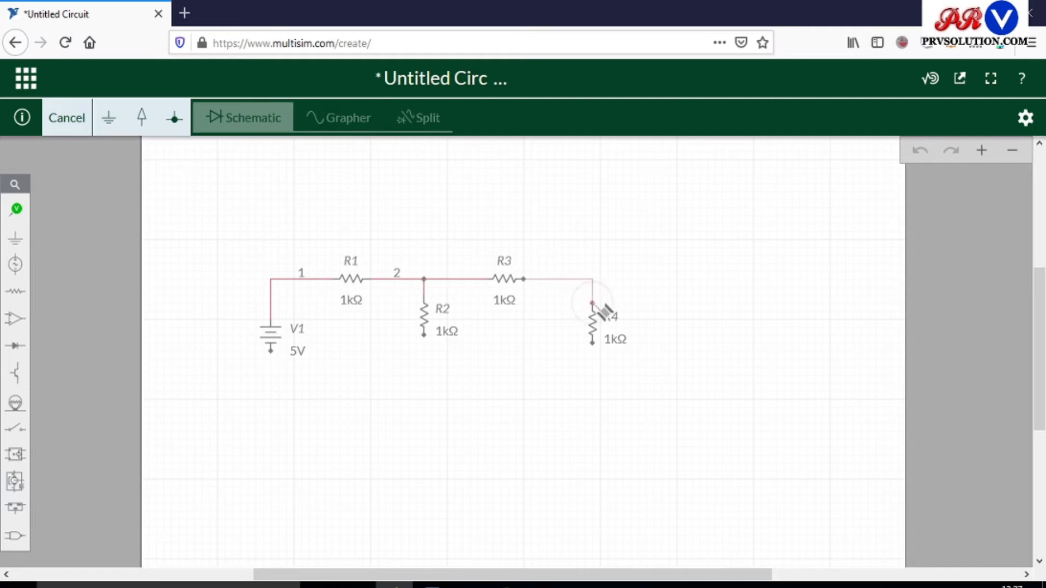
{"action": "left_click", "coordinate": [598, 307]}
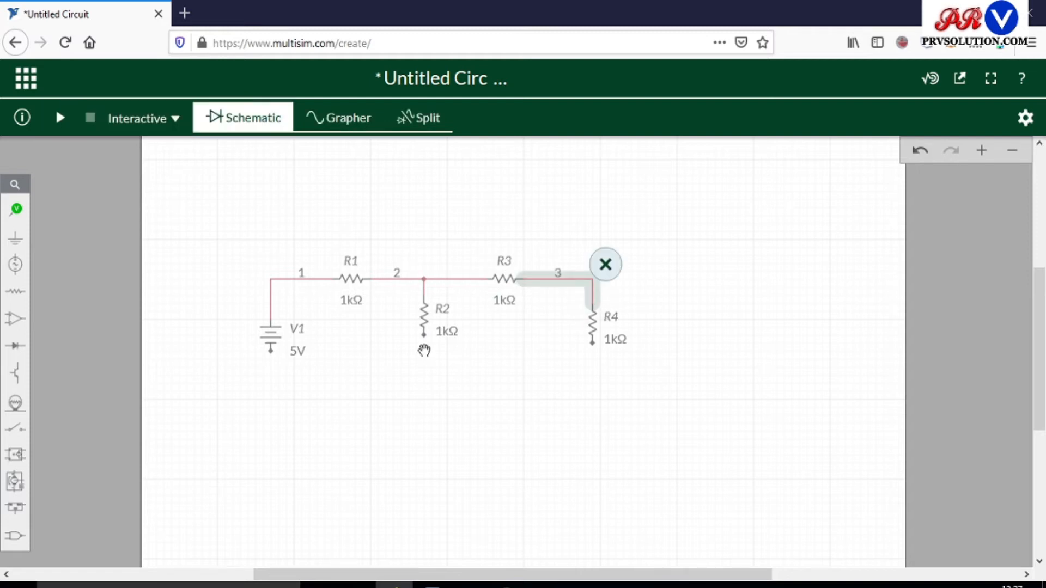
{"action": "left_click", "coordinate": [274, 356]}
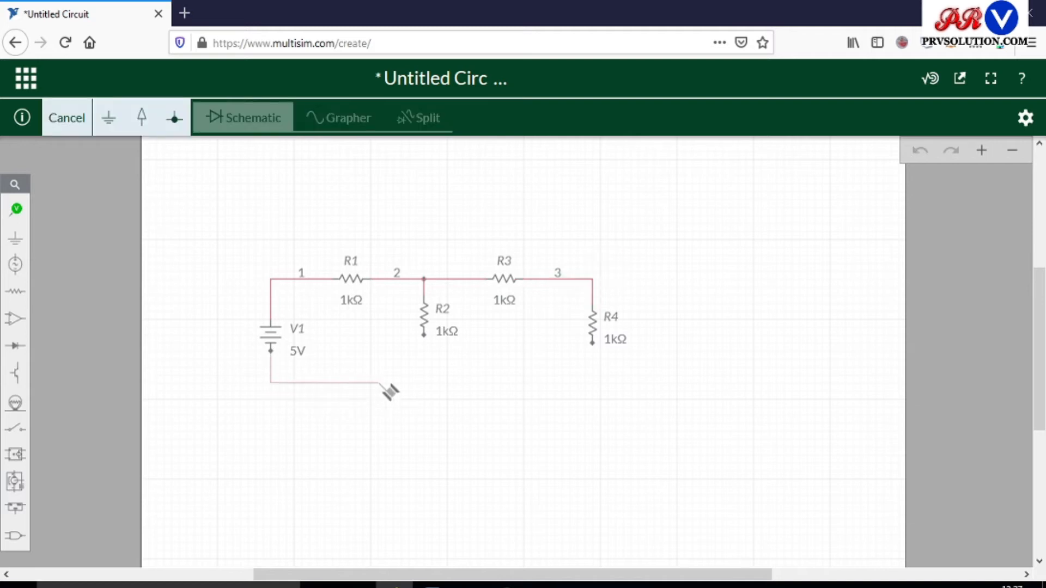
{"action": "left_click", "coordinate": [427, 404]}
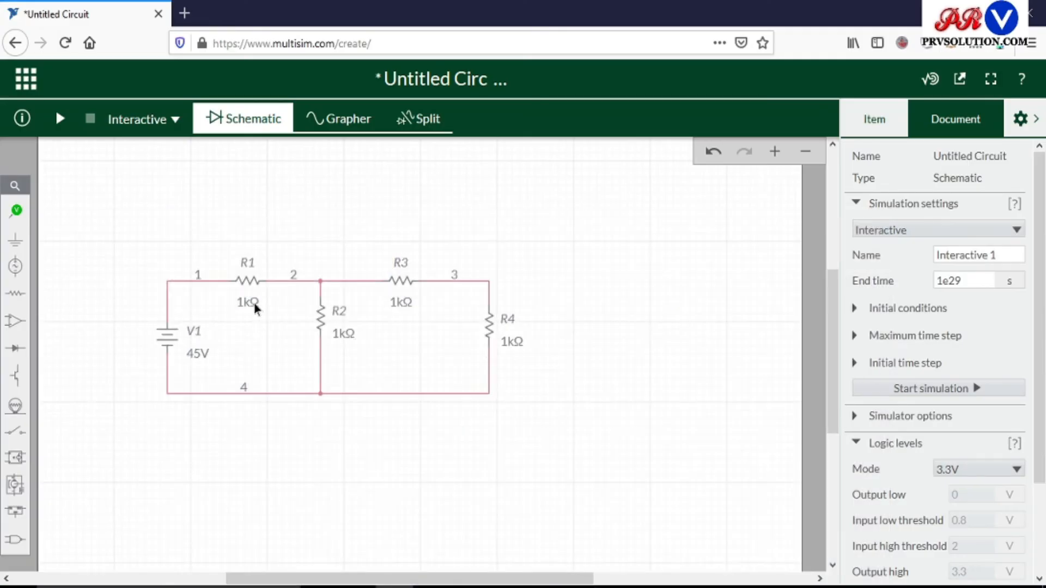
- Set the resistance of R1 to 12 Ω
{"action": "left_click", "coordinate": [253, 304]}
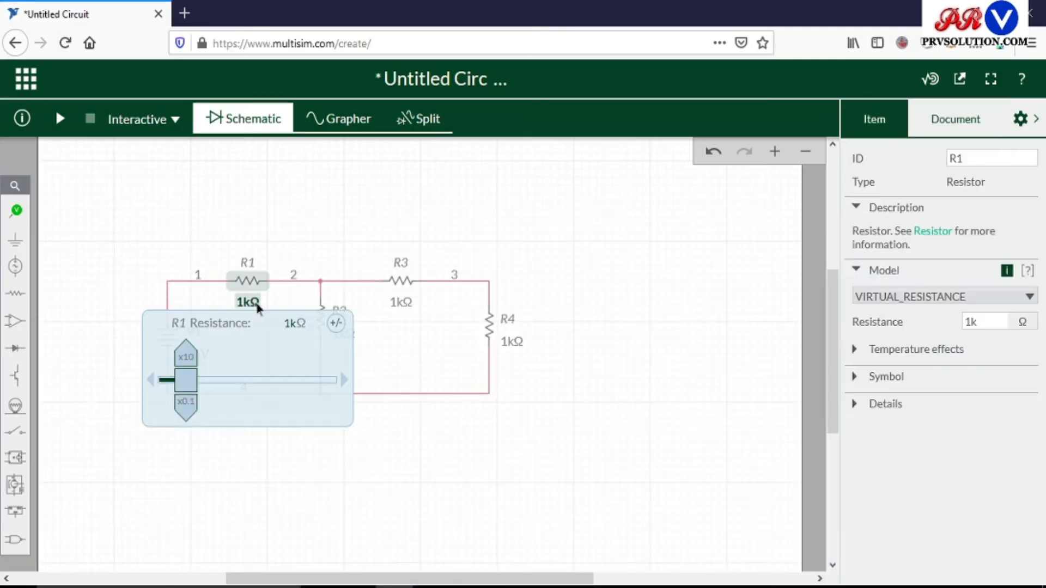
{"action": "left_click_drag", "start_coordinate": [984, 328], "coordinate": [960, 321]}
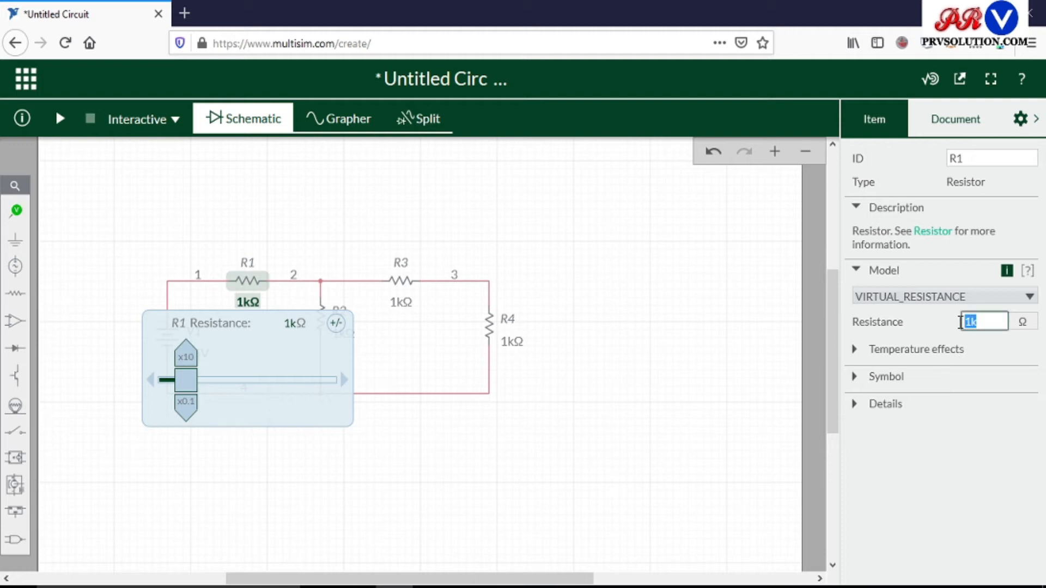
{"action": "type", "text": "12"}
{"action": "key", "text": "Return"}
{"action": "left_click", "coordinate": [548, 443]}
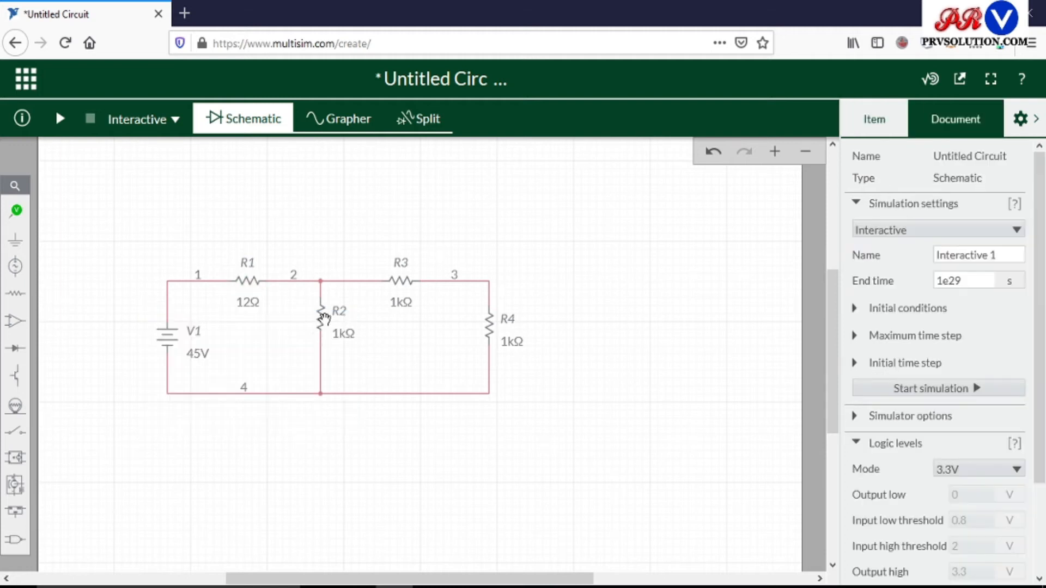
- Set the resistance of R2 to 6 Ω
{"action": "left_click", "coordinate": [343, 334]}
{"action": "left_click_drag", "start_coordinate": [980, 325], "coordinate": [947, 323]}
{"action": "type", "text": "6"}
{"action": "key", "text": "Return"}
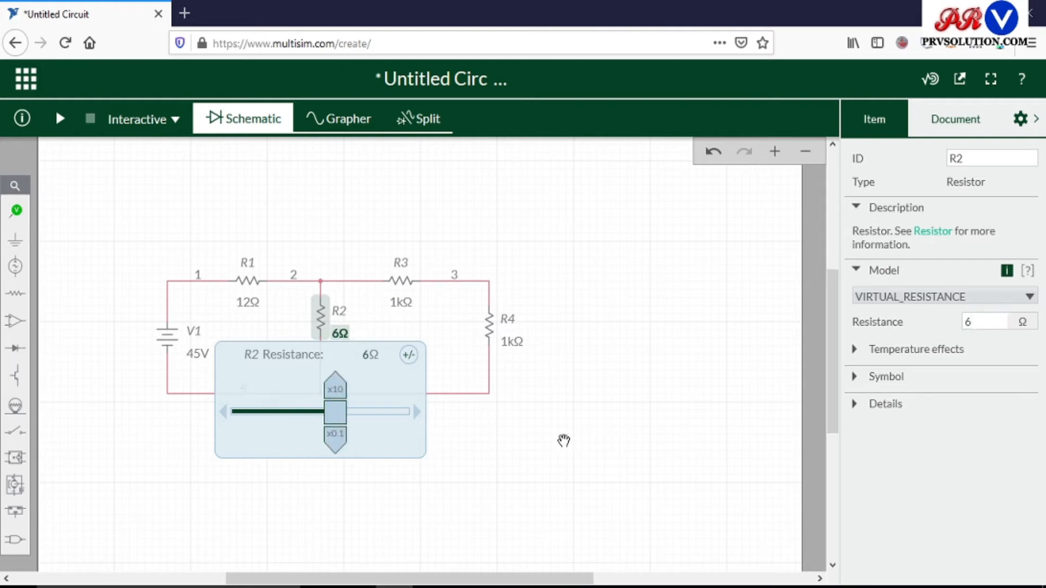
{"action": "left_click", "coordinate": [564, 440]}
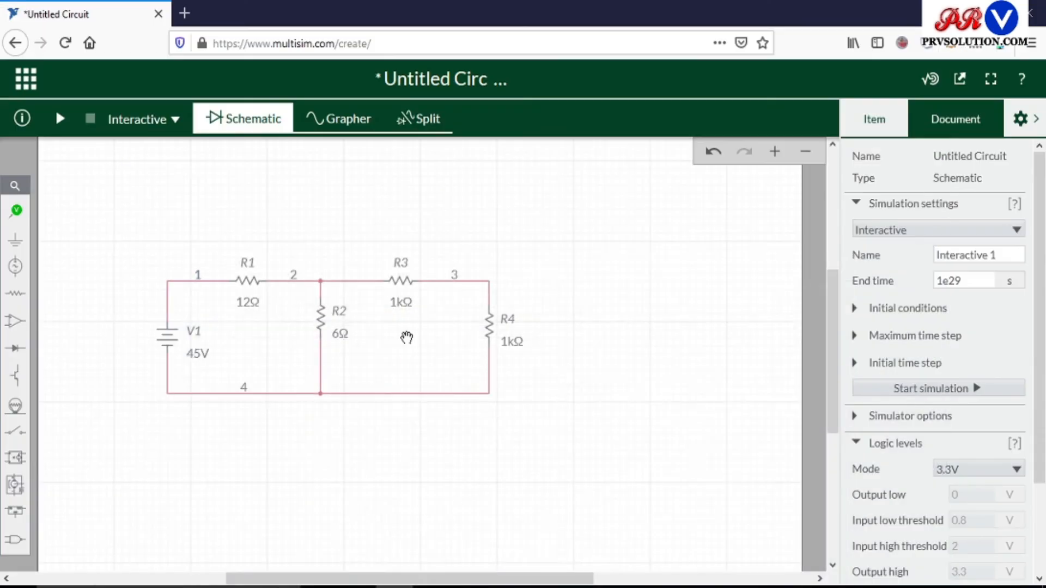
- Set the resistance of R3 to 2 Ω
{"action": "left_click", "coordinate": [409, 306]}
{"action": "double_click", "coordinate": [961, 325]}
{"action": "type", "text": "2"}
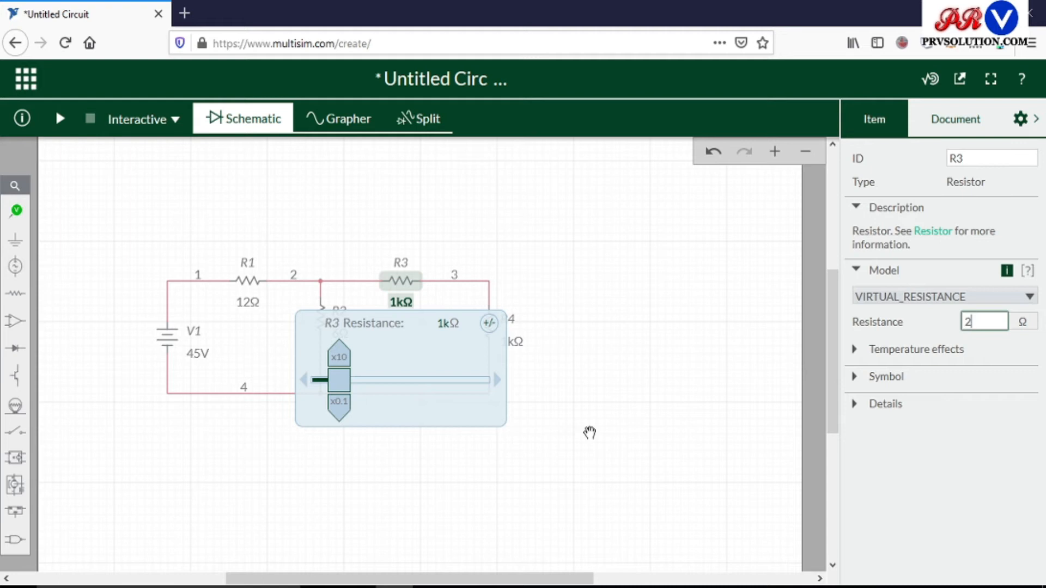
{"action": "key", "text": "Return"}
{"action": "left_click", "coordinate": [583, 439]}
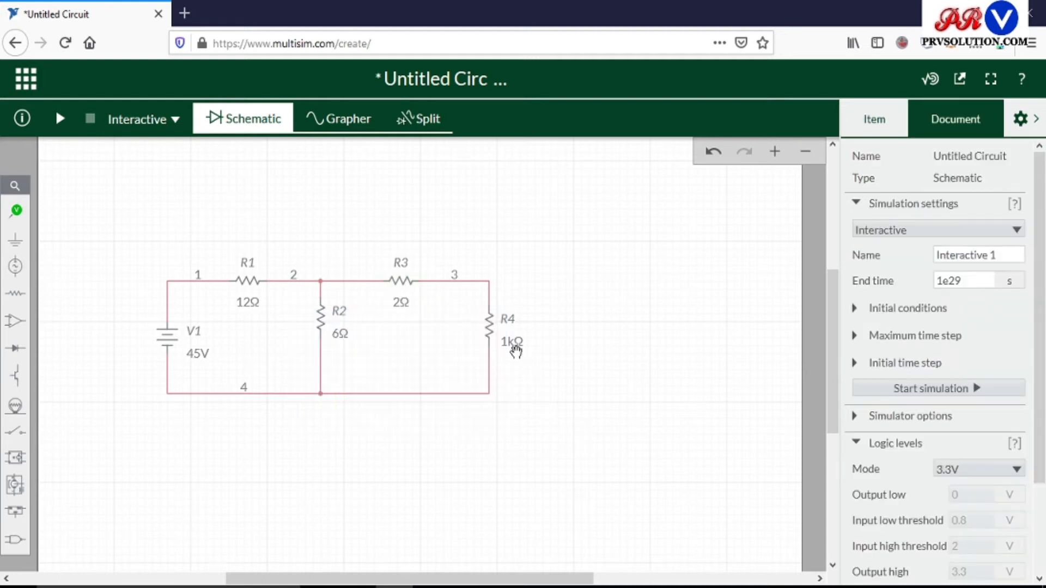
- Set the resistance of R4 to 4 Ω
{"action": "left_click", "coordinate": [513, 343]}
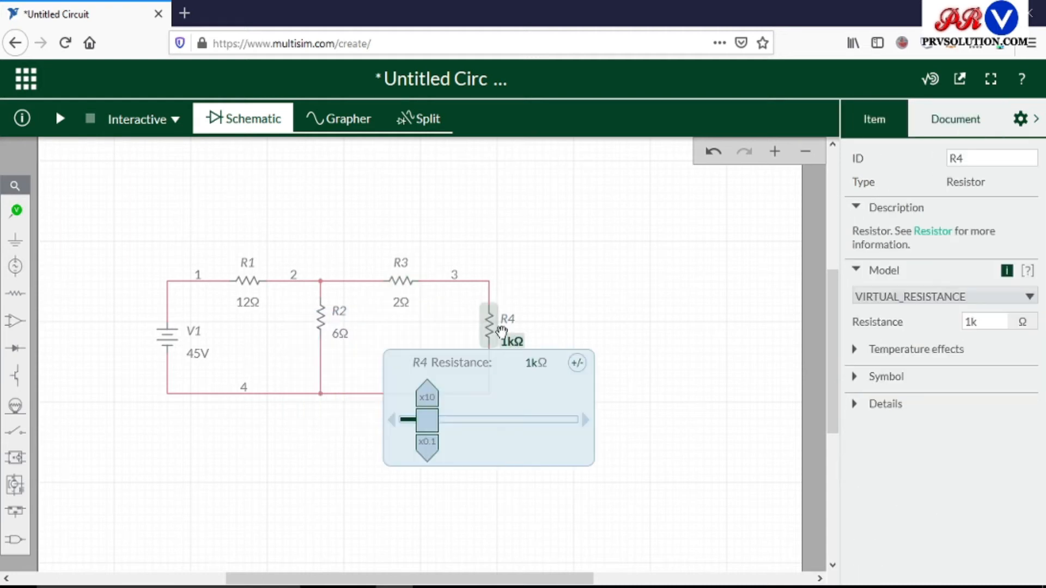
{"action": "left_click", "coordinate": [975, 322]}
{"action": "type", "text": "4"}
{"action": "key", "text": "Return"}
{"action": "left_click", "coordinate": [517, 503]}
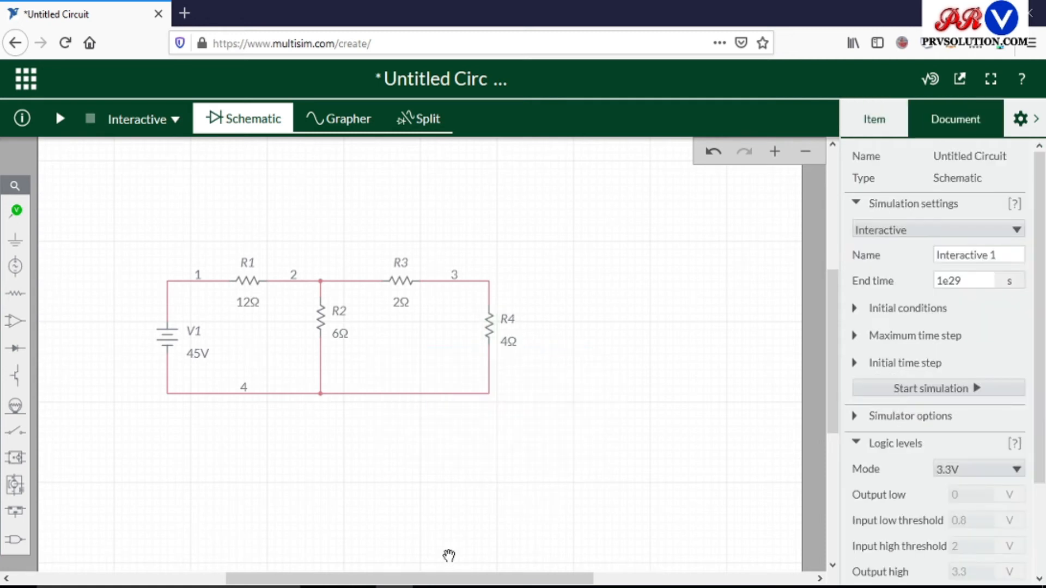
- Compare the circuit with Fig. 9.113 in the Word document and return to the Multisim schematic
{"action": "left_click", "coordinate": [431, 586]}
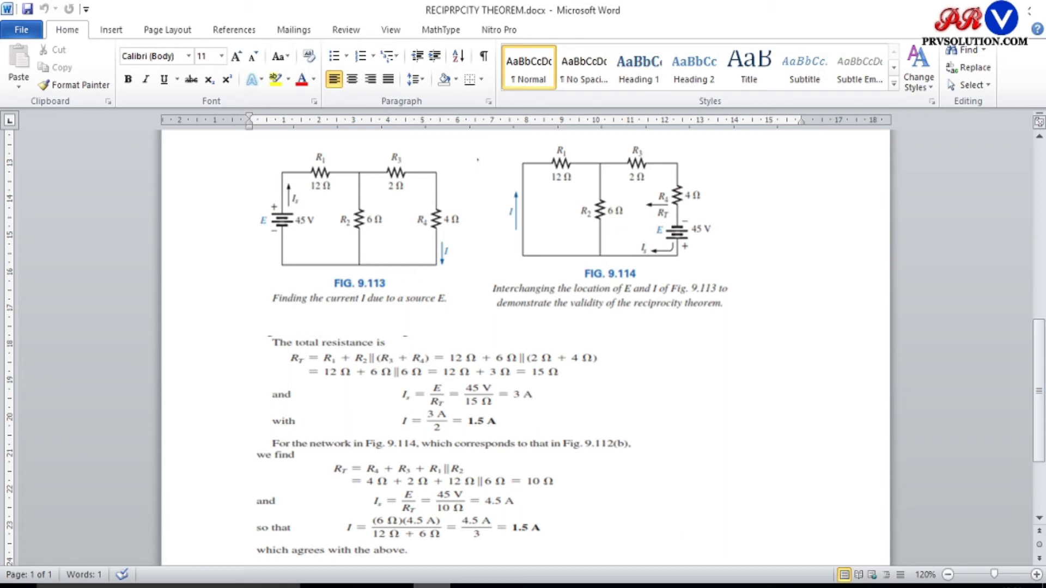
{"action": "left_click", "coordinate": [430, 585]}
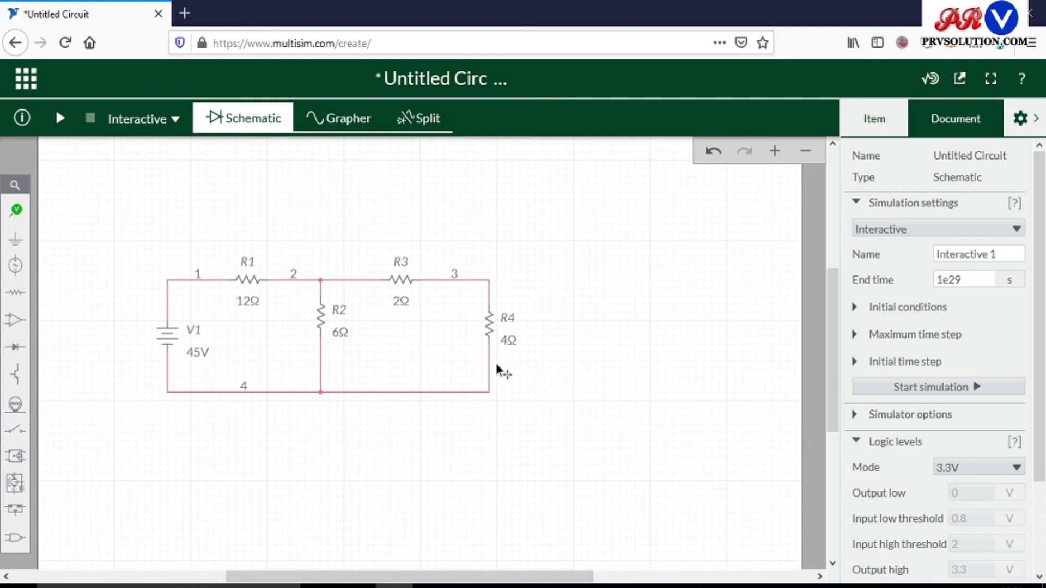
- Place a current probe on the wire below R4
{"action": "left_click", "coordinate": [12, 215]}
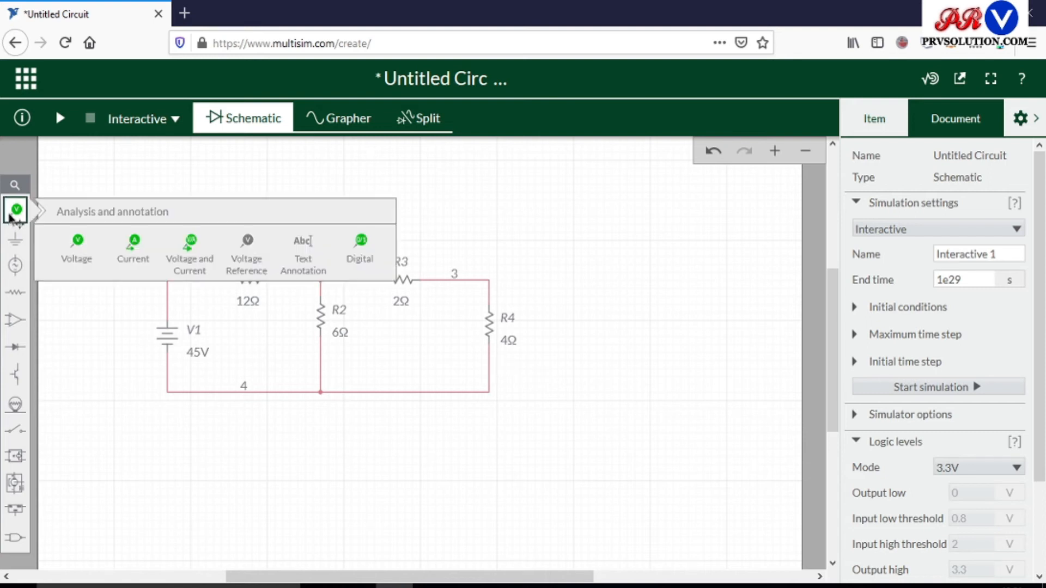
{"action": "left_click", "coordinate": [133, 240]}
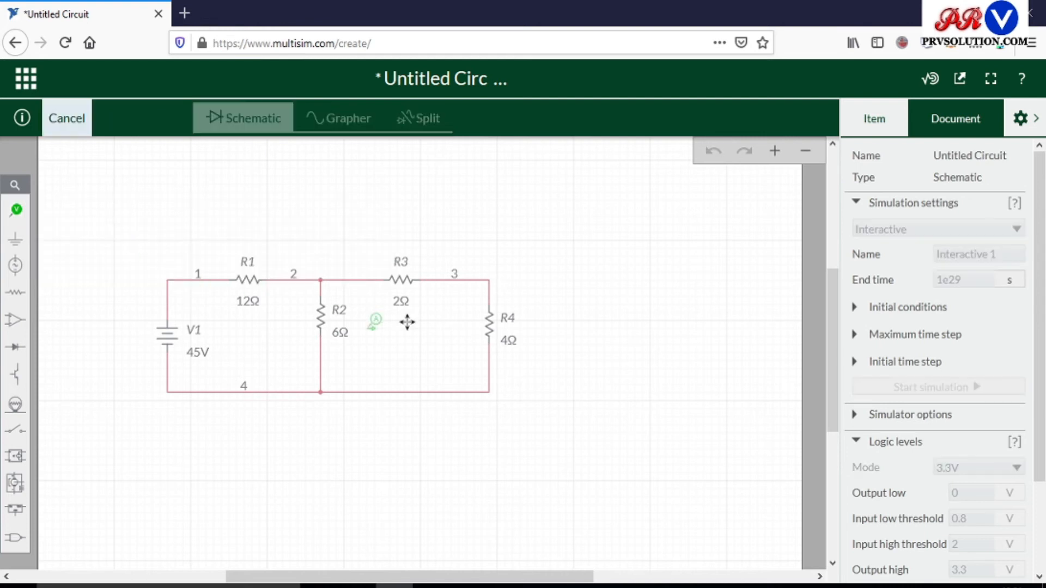
{"action": "left_click", "coordinate": [496, 361]}
{"action": "left_click", "coordinate": [505, 358]}
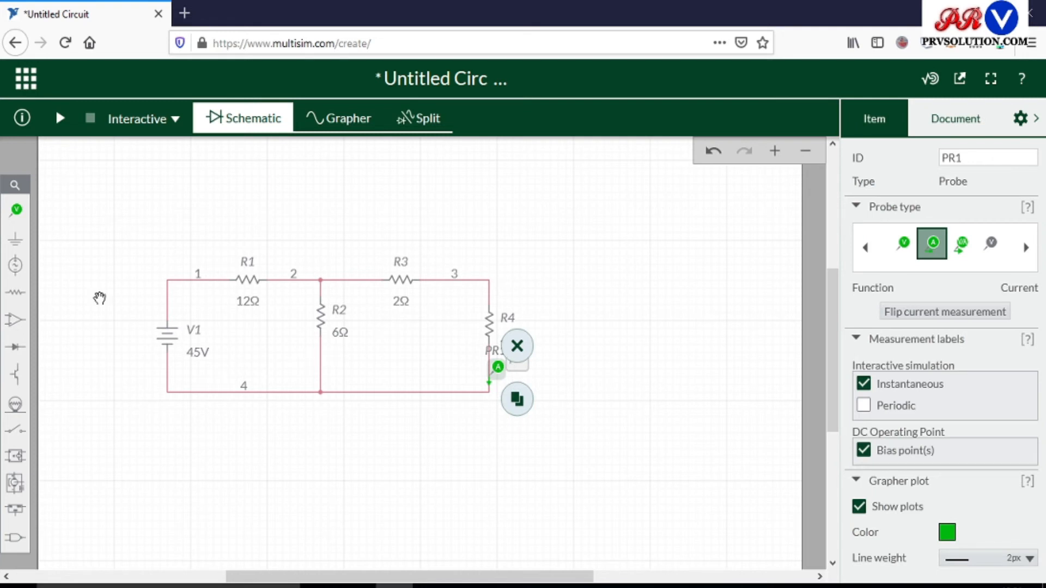
- Add a ground connector to the bottom wire between V1 and R2
{"action": "left_click", "coordinate": [18, 246]}
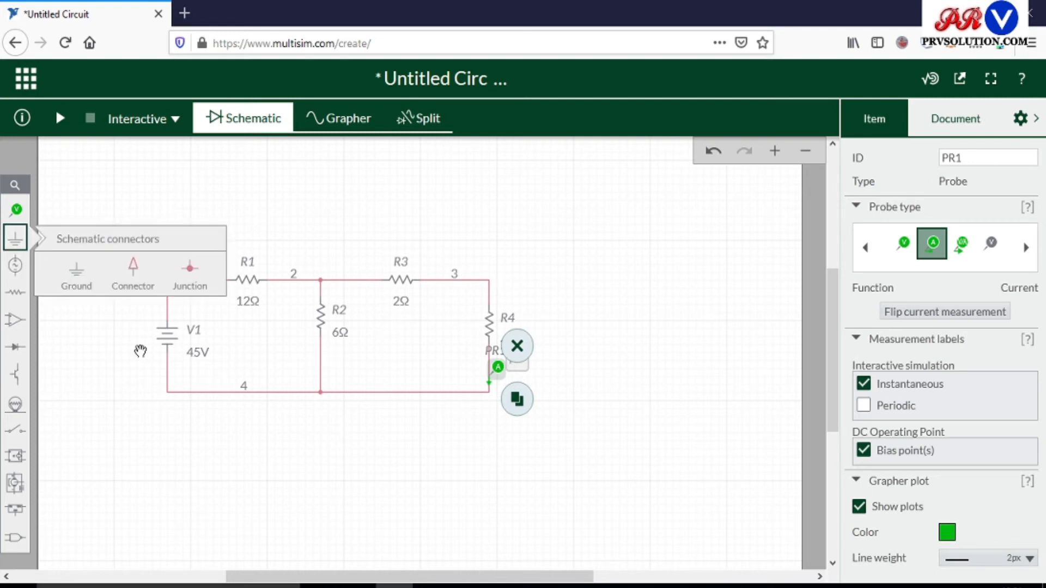
{"action": "left_click", "coordinate": [74, 274]}
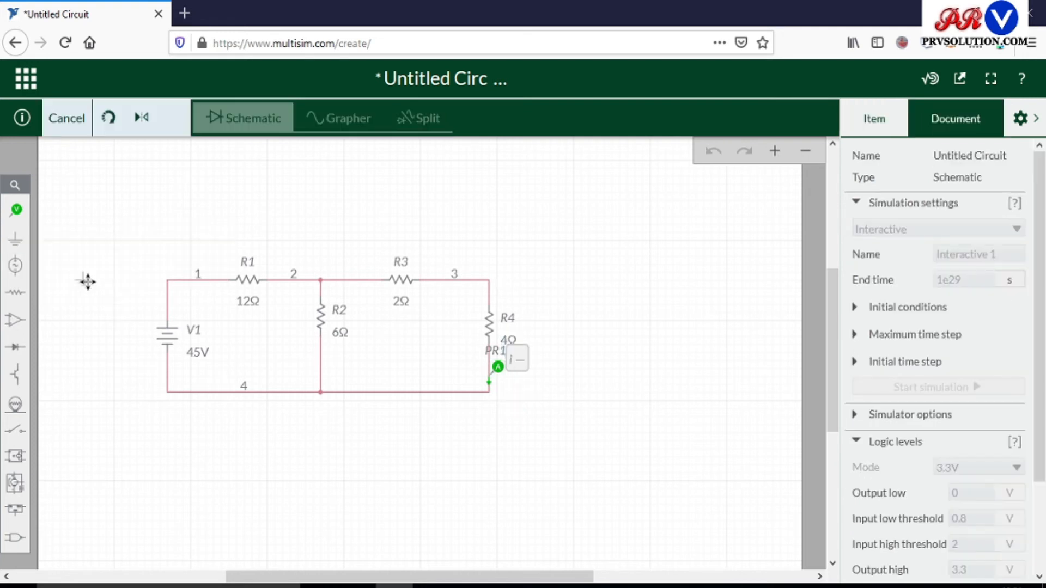
{"action": "left_click", "coordinate": [279, 399]}
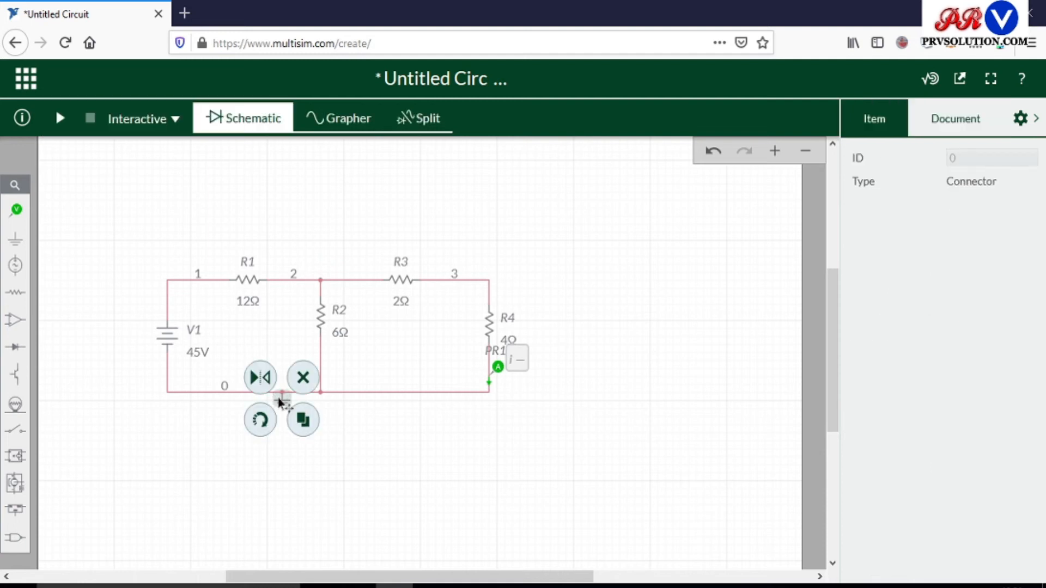
{"action": "left_click", "coordinate": [396, 459]}
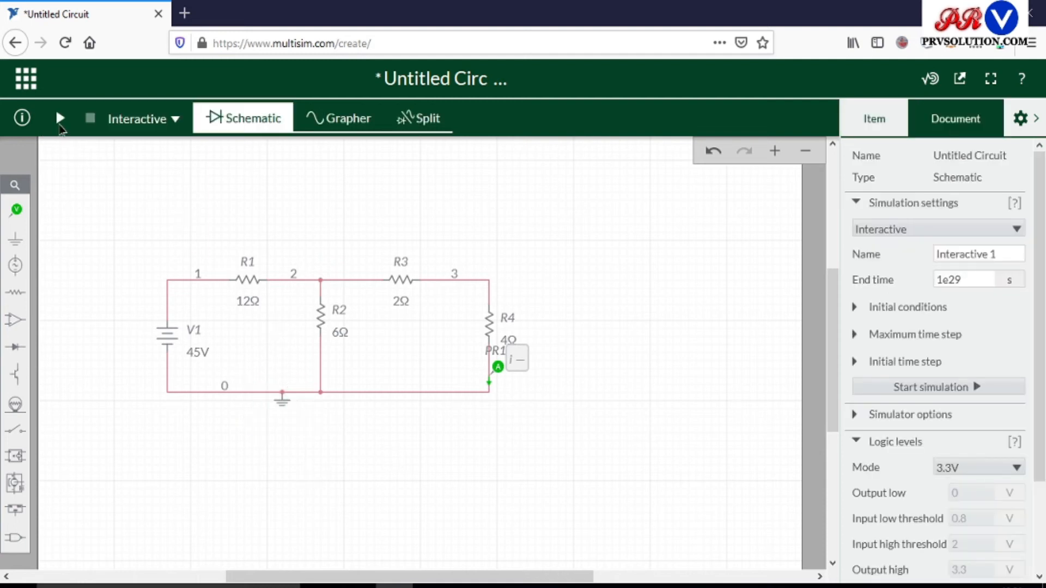
- Run the interactive simulation to read the current through R4 at the probe and stop it
{"action": "left_click", "coordinate": [60, 124]}
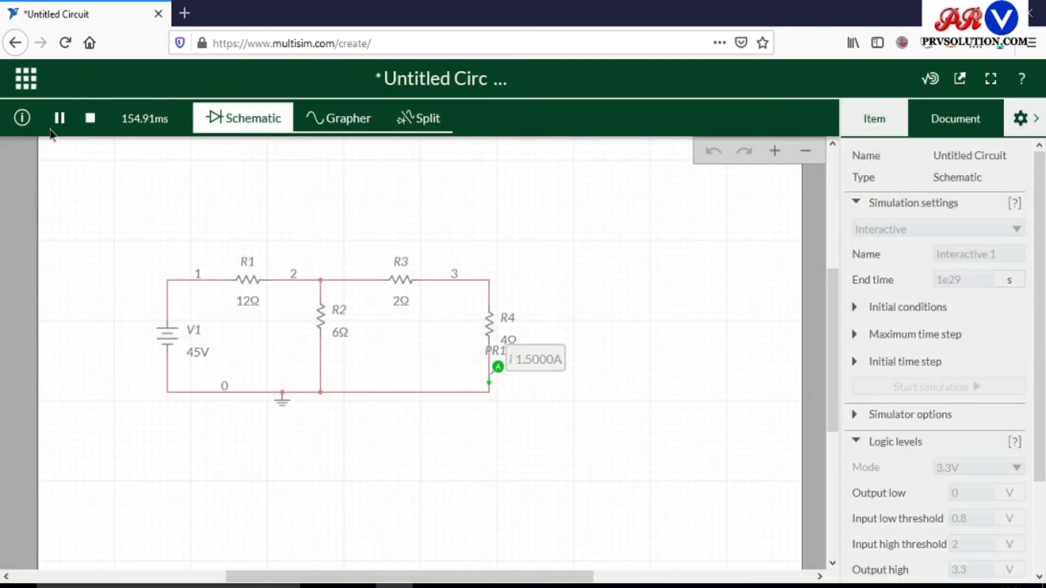
{"action": "left_click", "coordinate": [91, 119]}
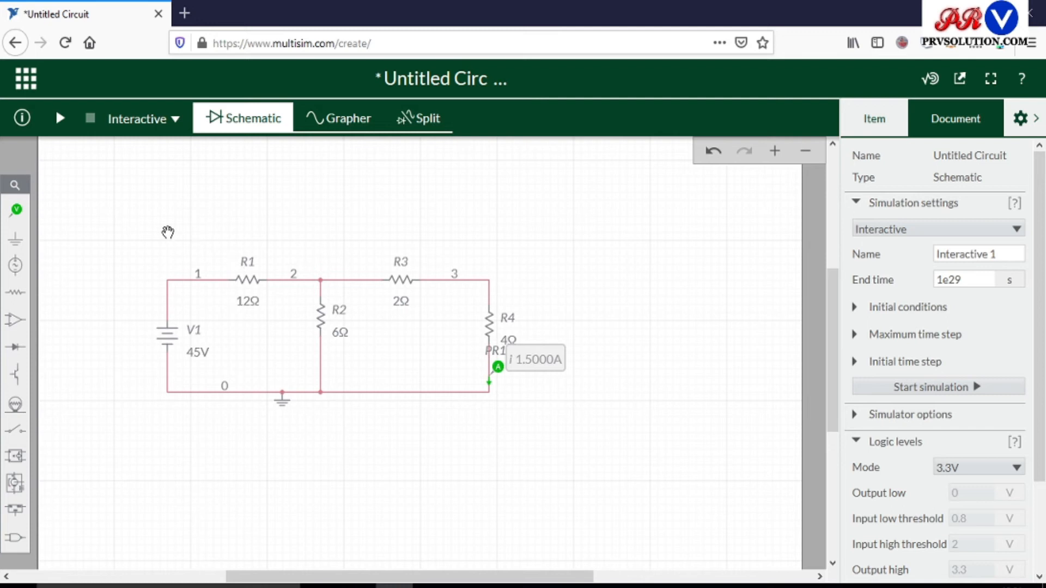
- Duplicate the entire circuit, including ground and probe, and place the copy directly below the original
{"action": "left_click_drag", "start_coordinate": [137, 264], "coordinate": [579, 417]}
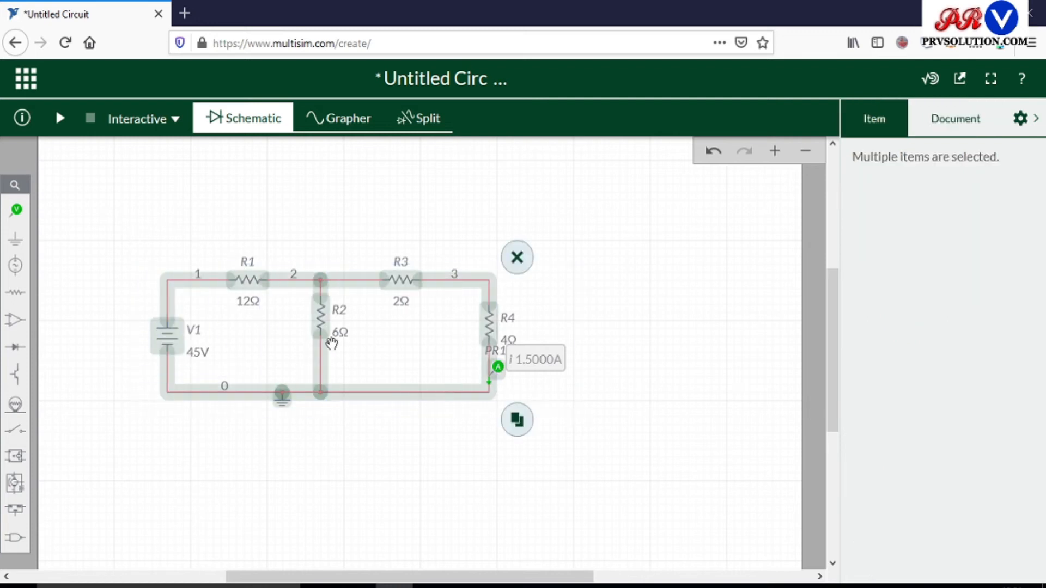
{"action": "left_click", "coordinate": [519, 428]}
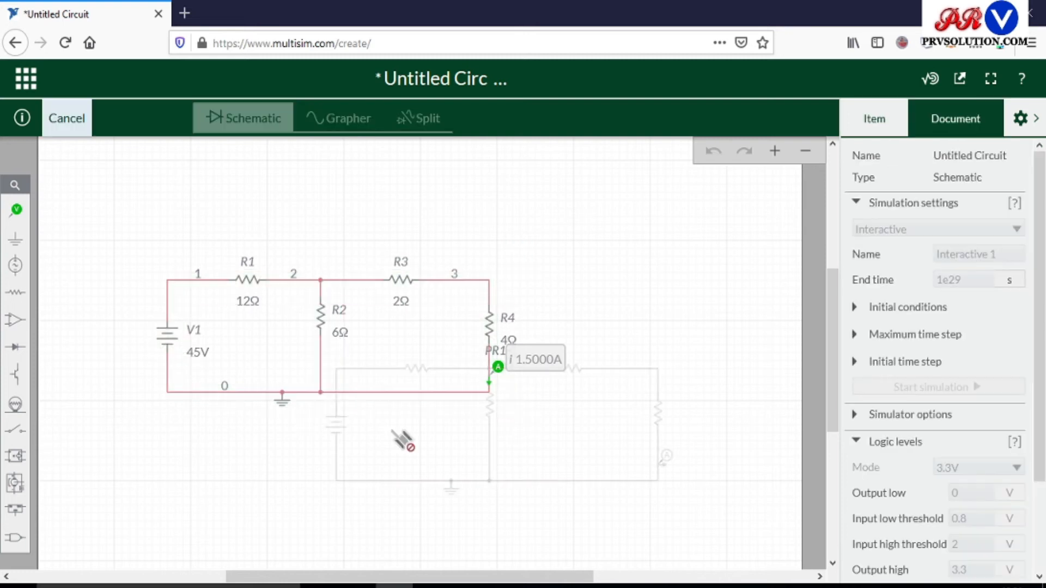
{"action": "scroll", "coordinate": [256, 463], "scroll_direction": "down", "scroll_amount": 2}
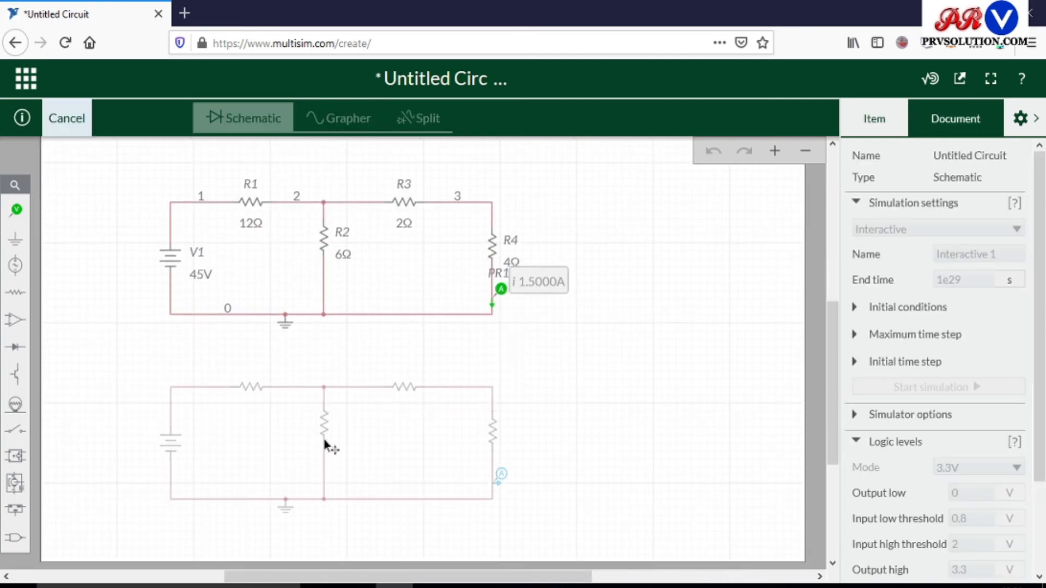
{"action": "left_click", "coordinate": [324, 442]}
{"action": "left_click", "coordinate": [637, 455]}
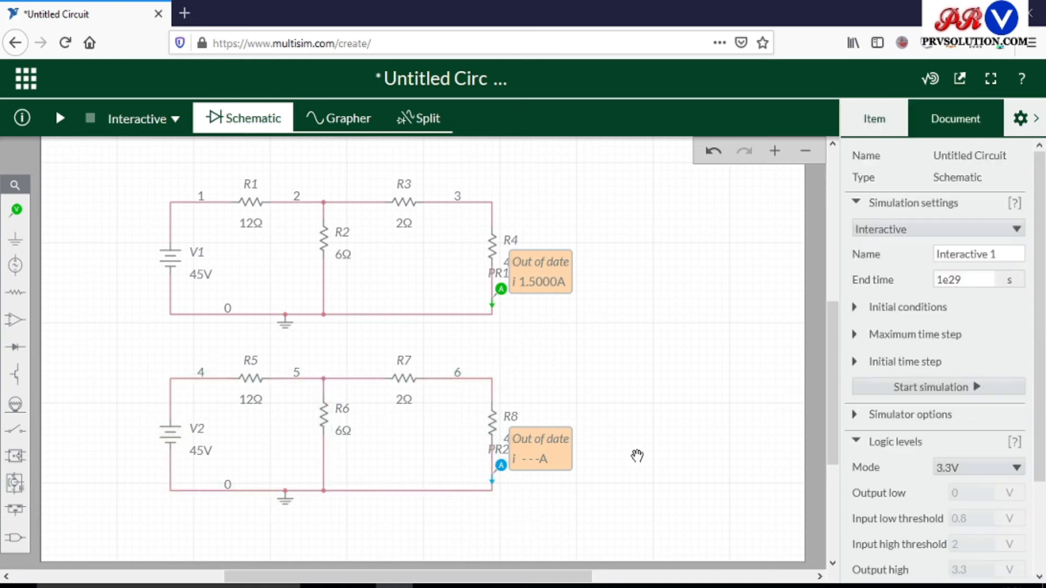
- Delete the voltage source from the copied circuit and close the gap with a wire from R5's free terminal to ground
{"action": "left_click", "coordinate": [173, 442]}
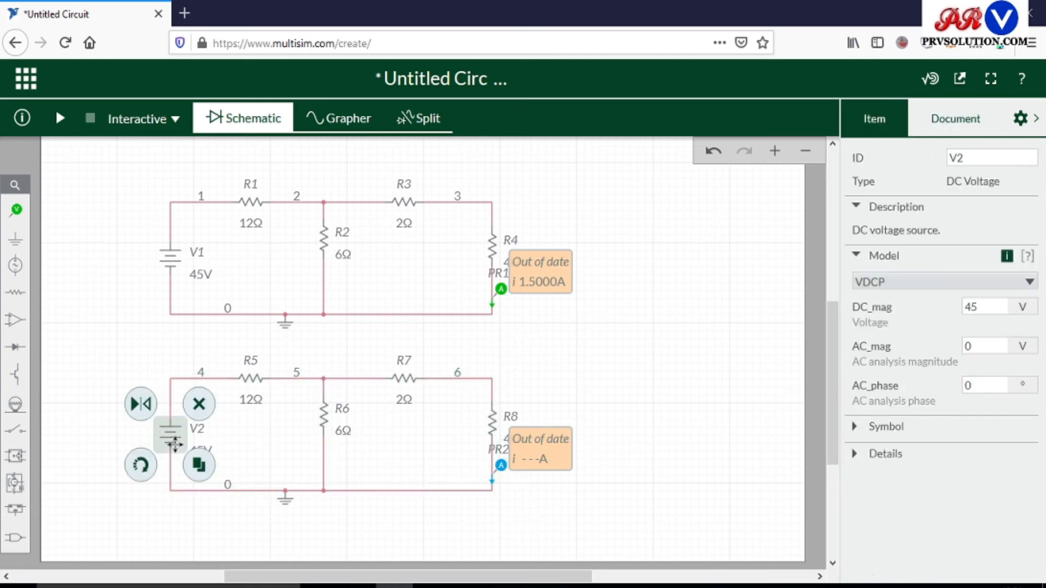
{"action": "left_click", "coordinate": [200, 406]}
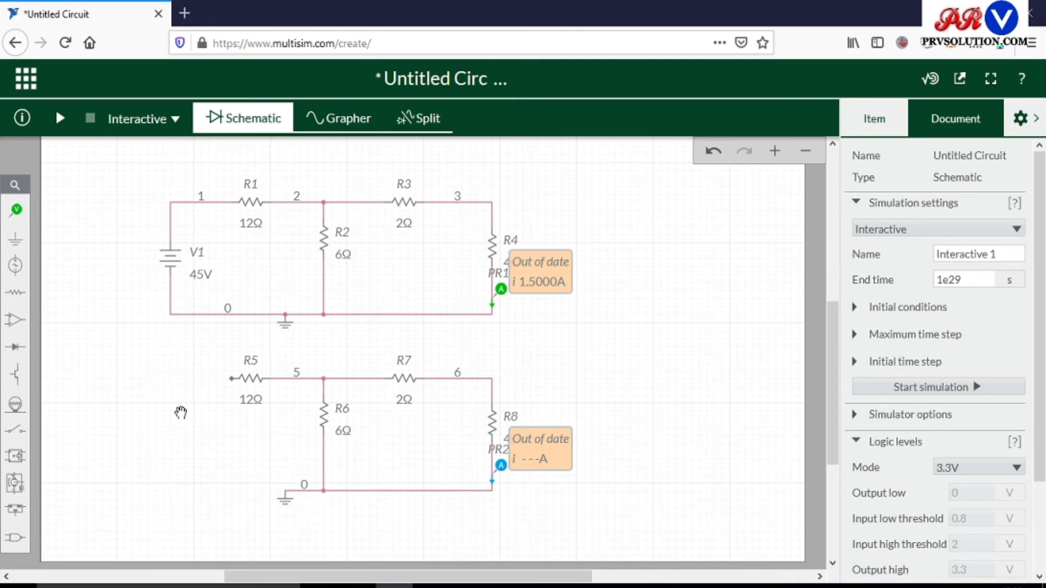
{"action": "left_click", "coordinate": [232, 377]}
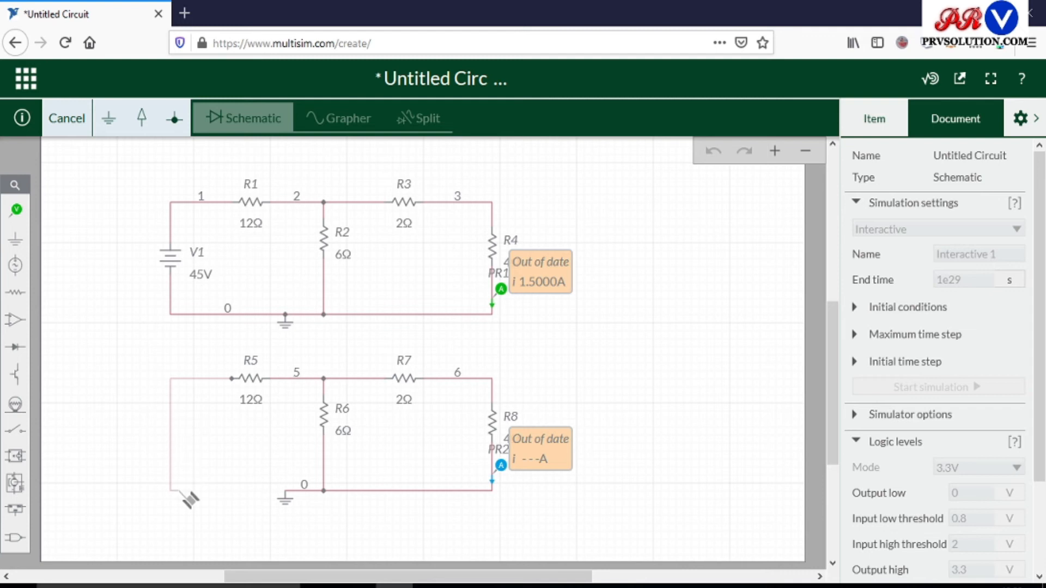
{"action": "left_click", "coordinate": [284, 491]}
{"action": "left_click", "coordinate": [291, 497]}
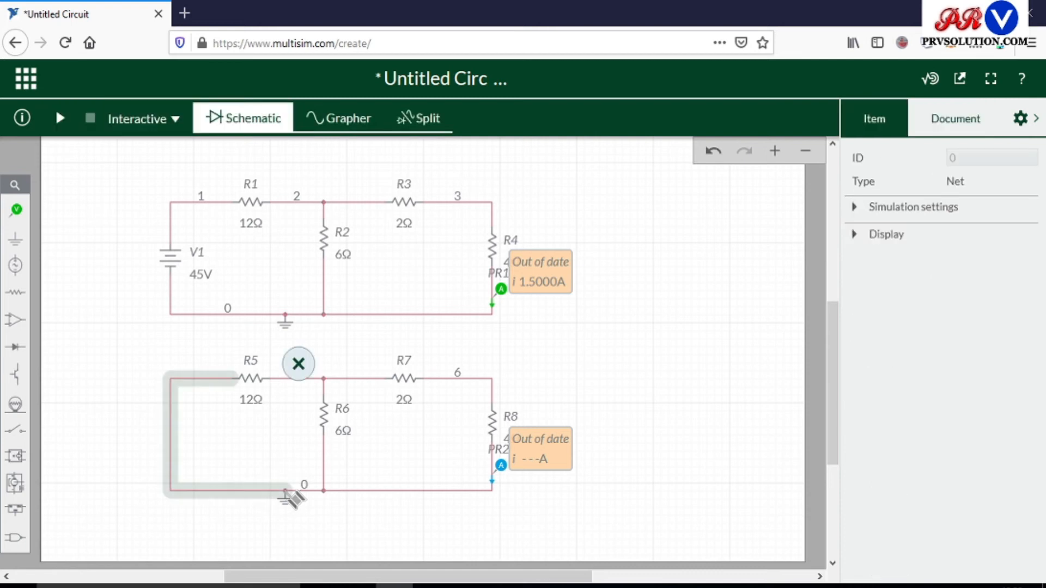
{"action": "left_click", "coordinate": [452, 523]}
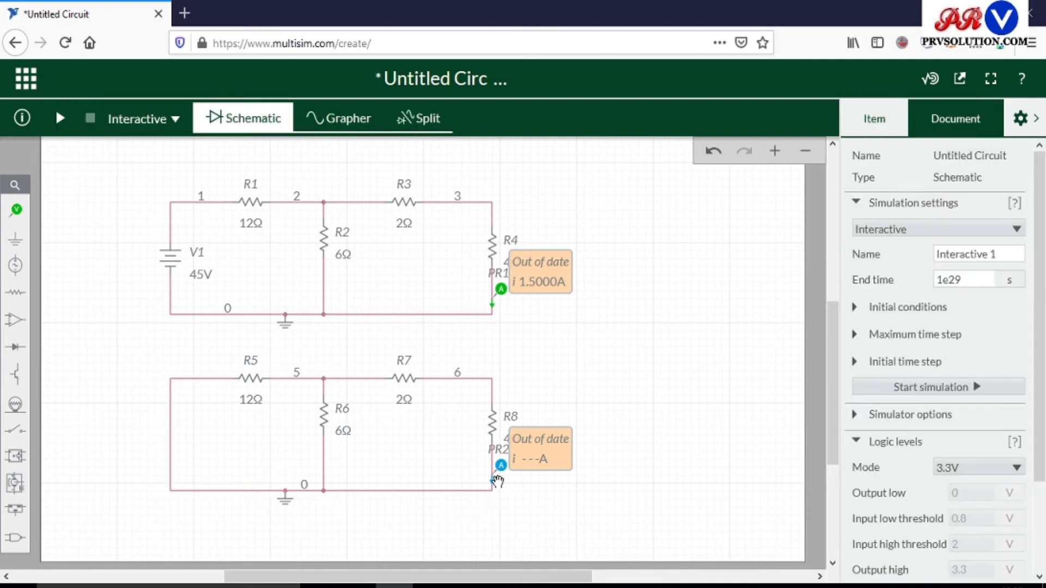
- Delete the current probe below R8, place one on the vertical wire left of R5, and flip its measurement direction
{"action": "left_click", "coordinate": [493, 476]}
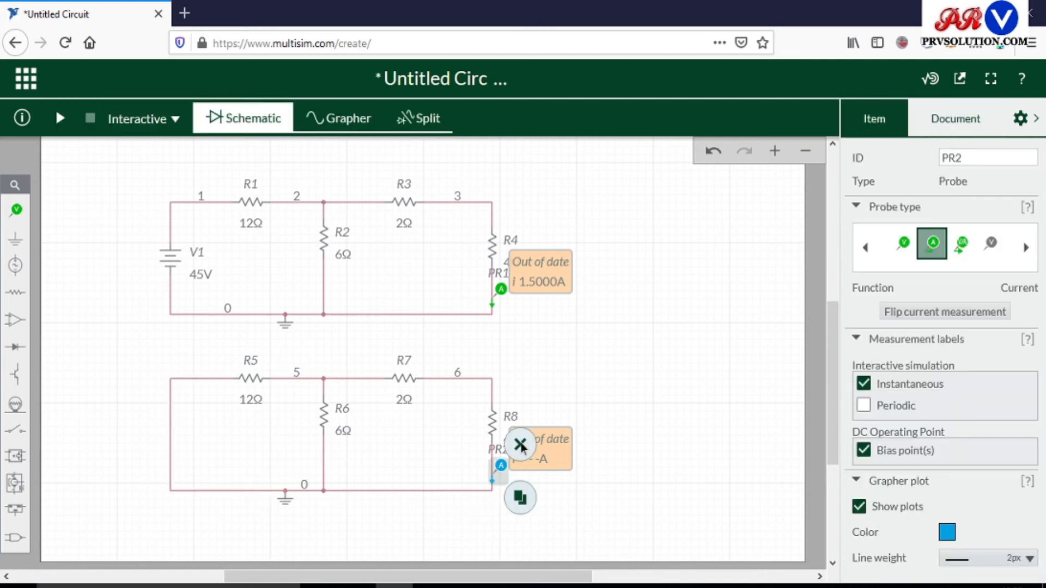
{"action": "left_click", "coordinate": [520, 445]}
{"action": "left_click", "coordinate": [17, 210]}
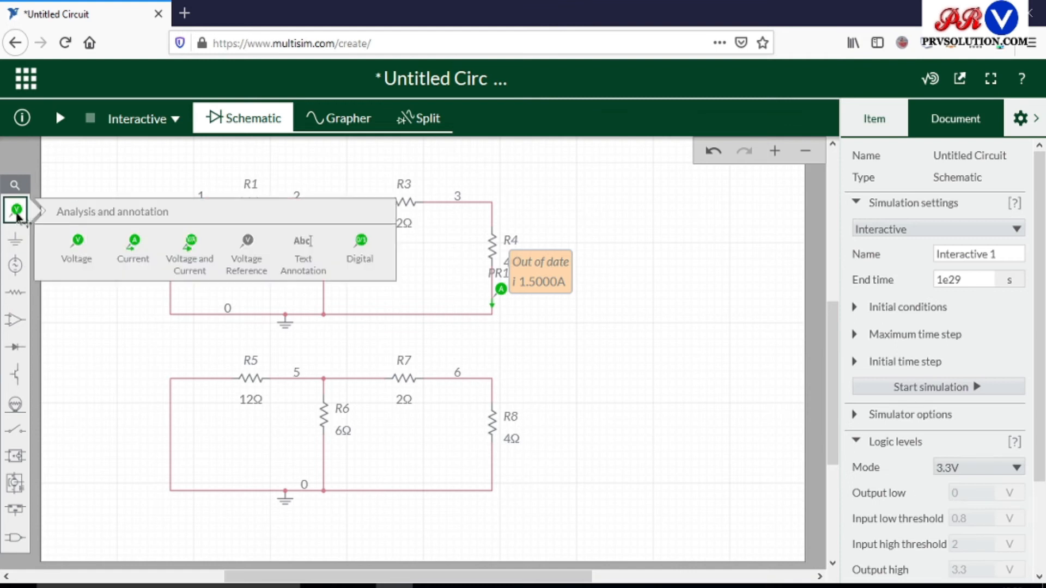
{"action": "left_click", "coordinate": [133, 249]}
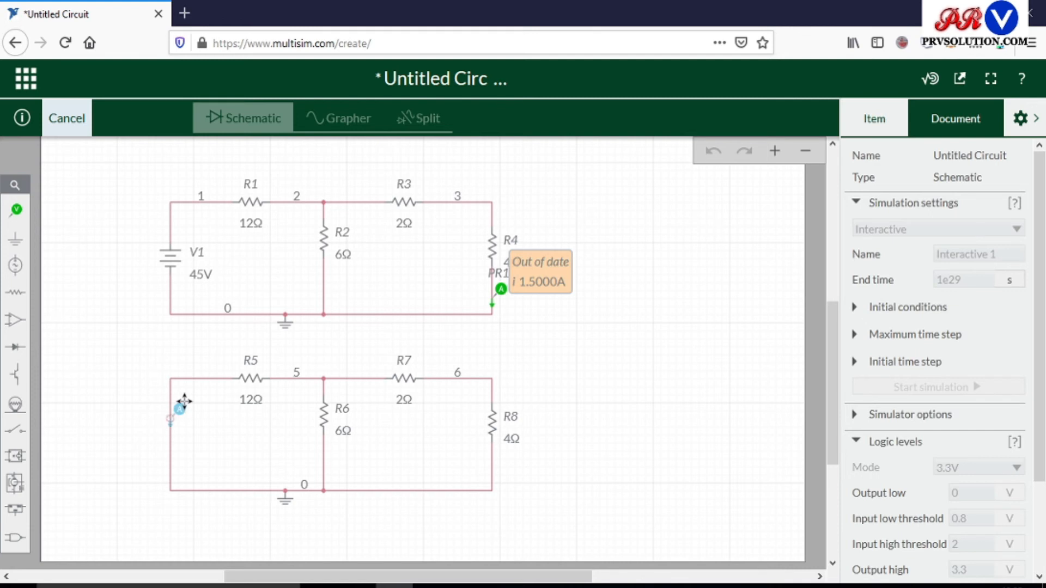
{"action": "left_click", "coordinate": [184, 402]}
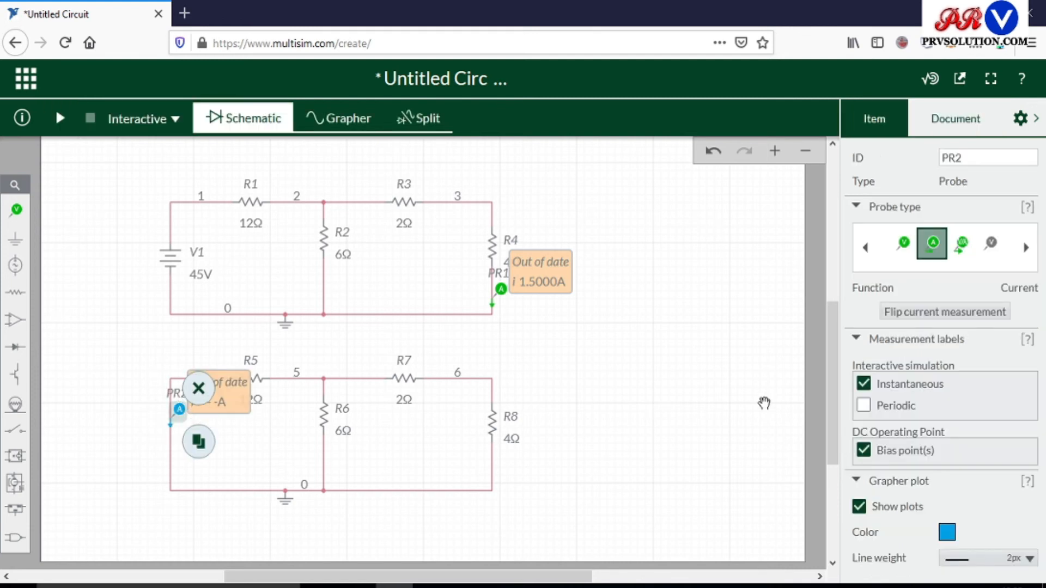
{"action": "left_click", "coordinate": [919, 314]}
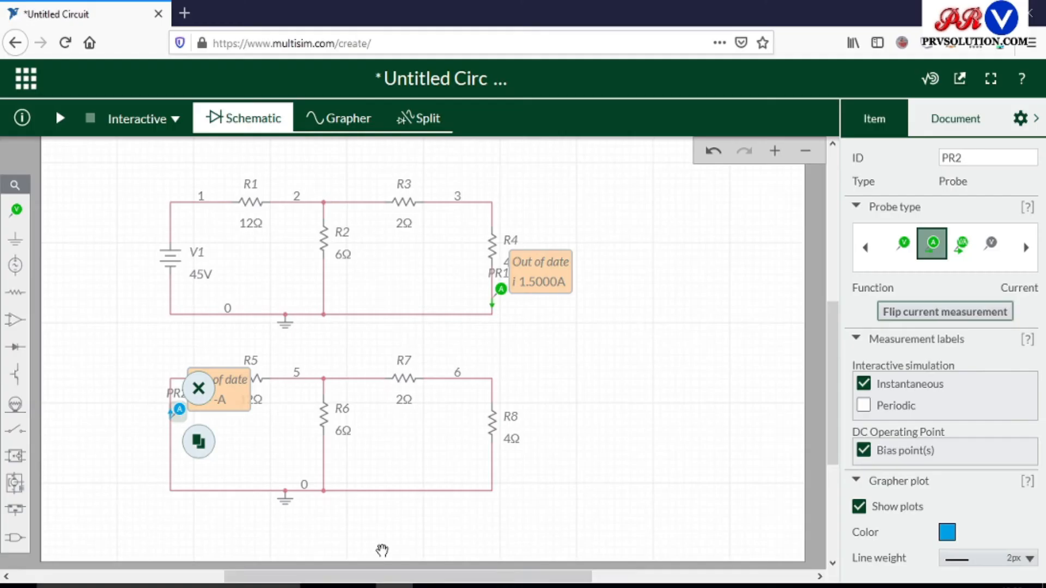
- Delete the wire below R8 and place a copy of the 45 V source V1 there, rotated 180° to reverse its polarity
{"action": "left_click", "coordinate": [491, 483]}
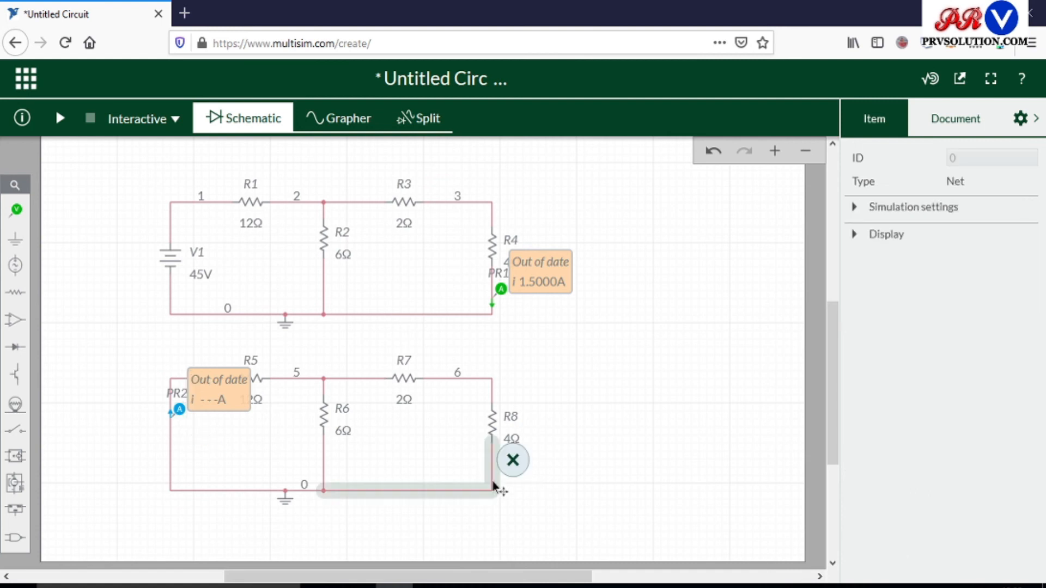
{"action": "key", "text": "Delete"}
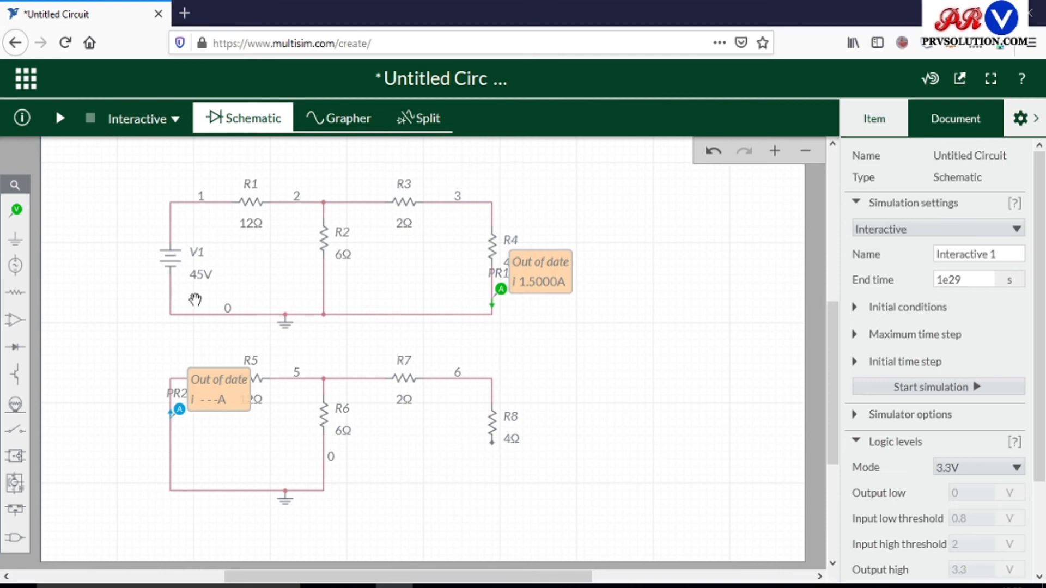
{"action": "left_click", "coordinate": [183, 260]}
{"action": "left_click", "coordinate": [197, 285]}
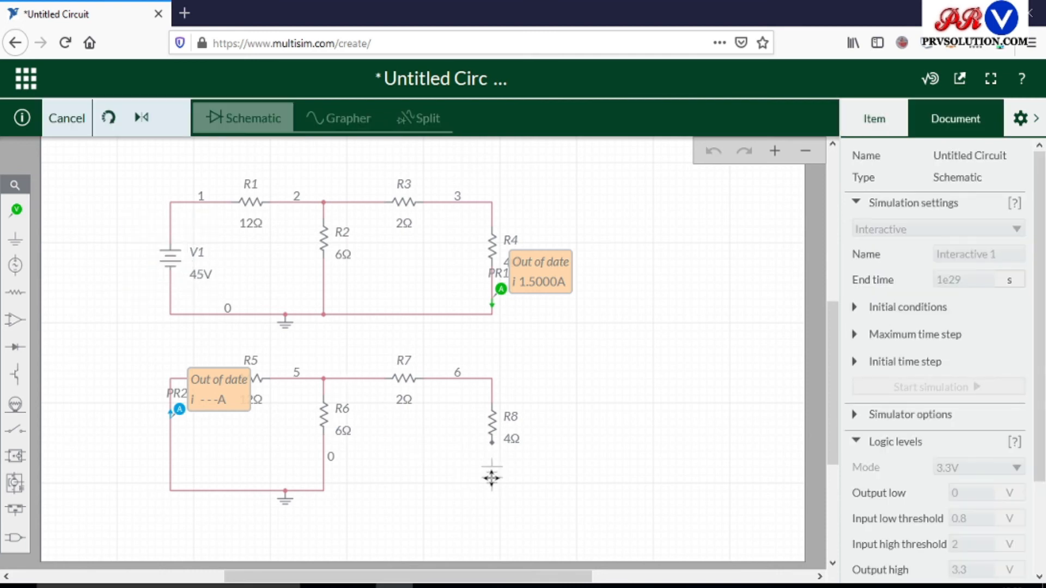
{"action": "left_click", "coordinate": [491, 478]}
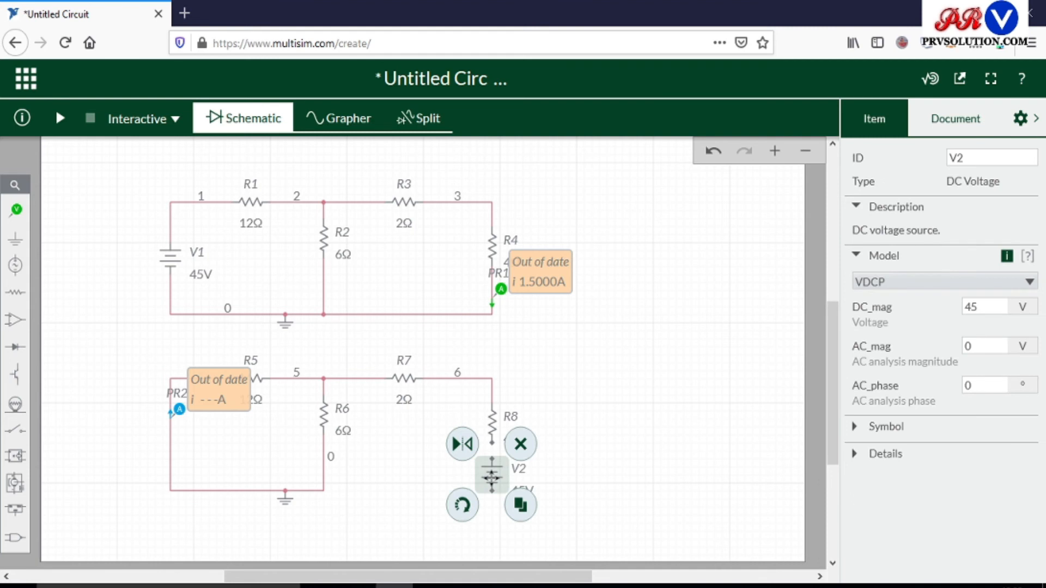
{"action": "left_click", "coordinate": [461, 506]}
{"action": "left_click", "coordinate": [461, 507]}
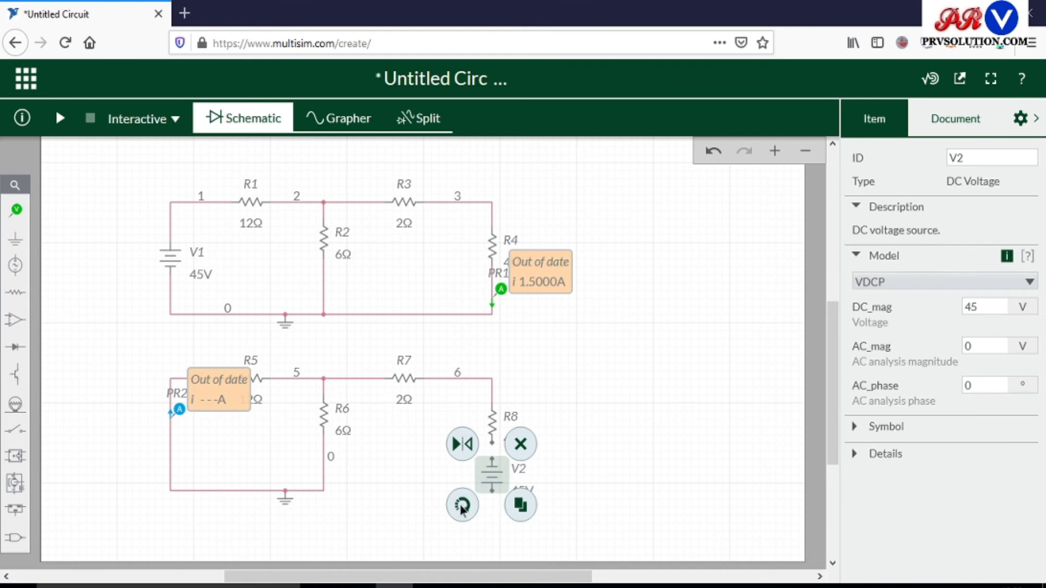
{"action": "left_click", "coordinate": [582, 465]}
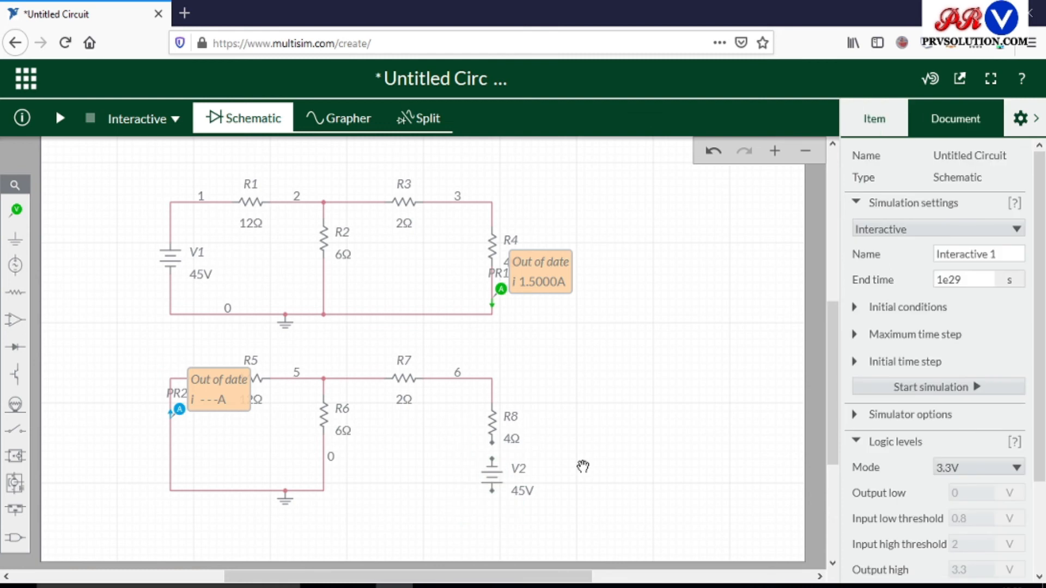
- Move V2 up onto R8's lower terminal and wire its other terminal to the bottom wire's corner below R6
{"action": "left_click", "coordinate": [492, 480]}
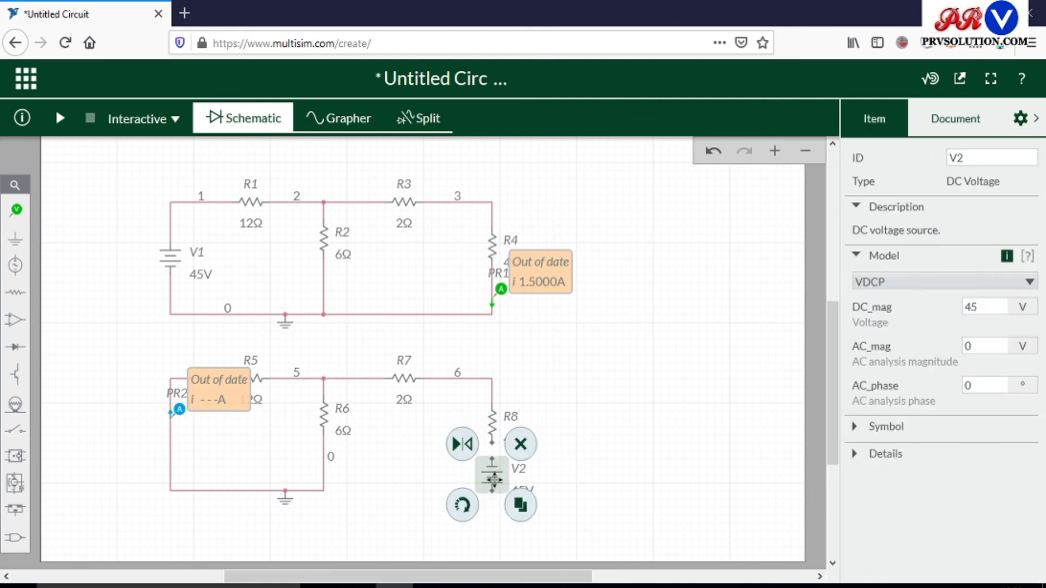
{"action": "left_click", "coordinate": [543, 485]}
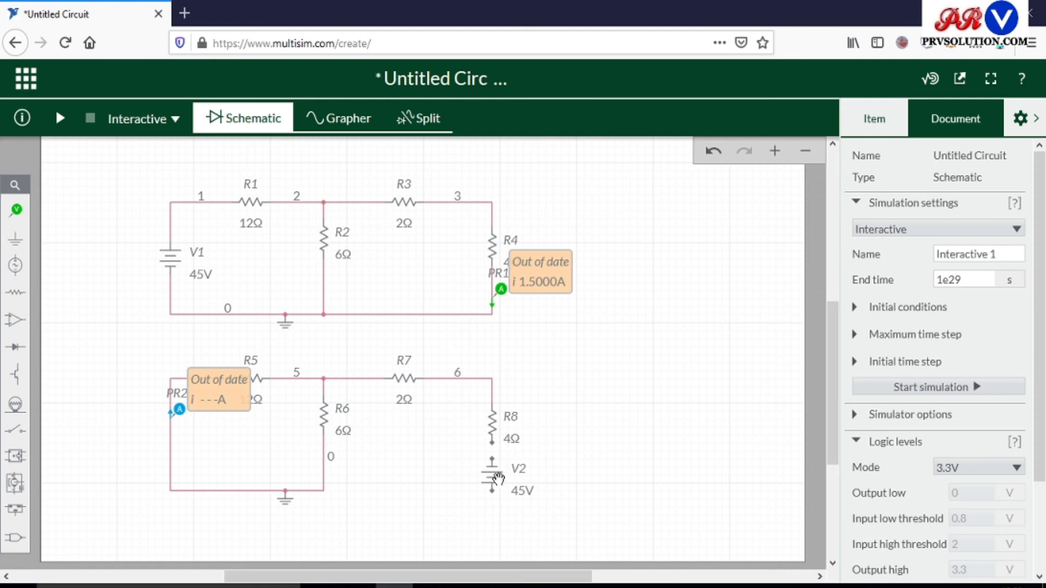
{"action": "left_click", "coordinate": [493, 475]}
{"action": "left_click_drag", "start_coordinate": [492, 473], "coordinate": [492, 459]}
{"action": "left_click", "coordinate": [644, 494]}
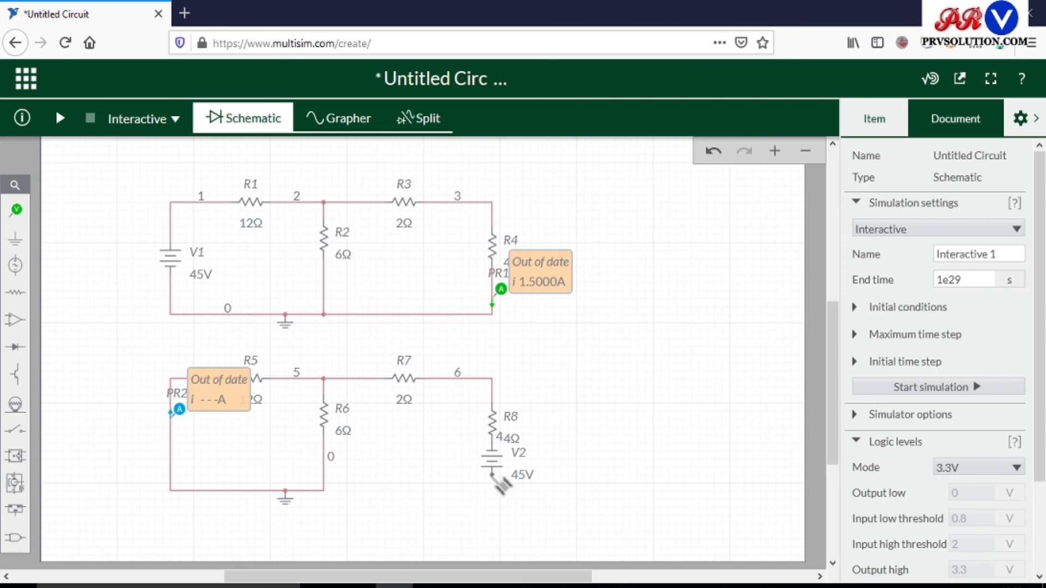
{"action": "left_click", "coordinate": [492, 476]}
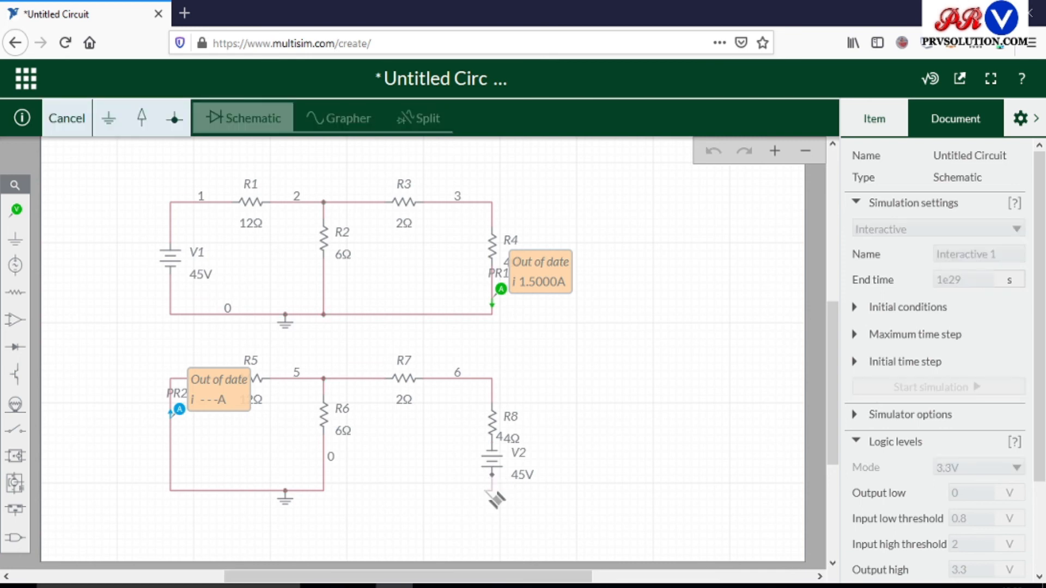
{"action": "left_click", "coordinate": [324, 489]}
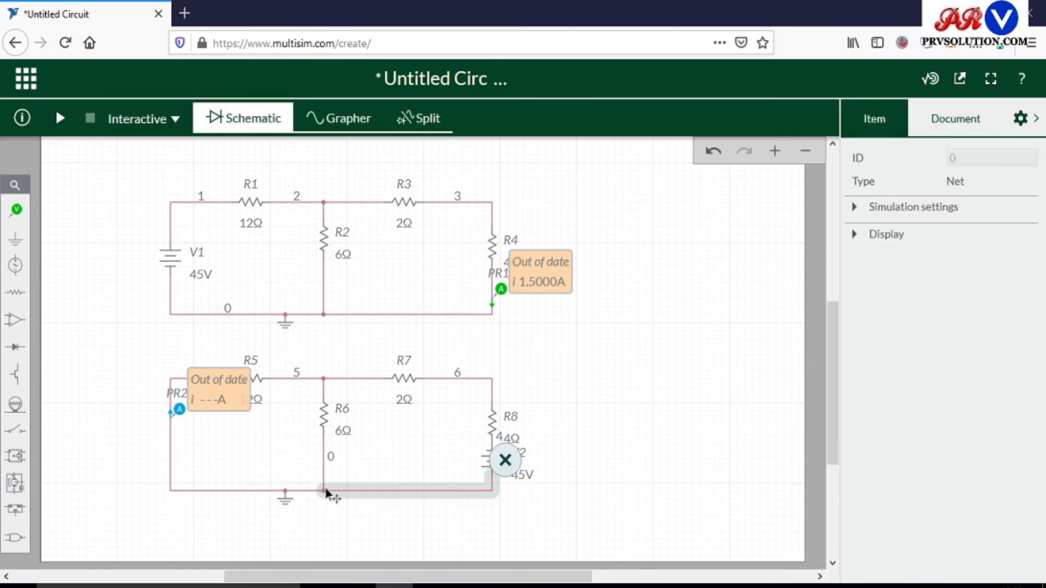
{"action": "left_click", "coordinate": [483, 529]}
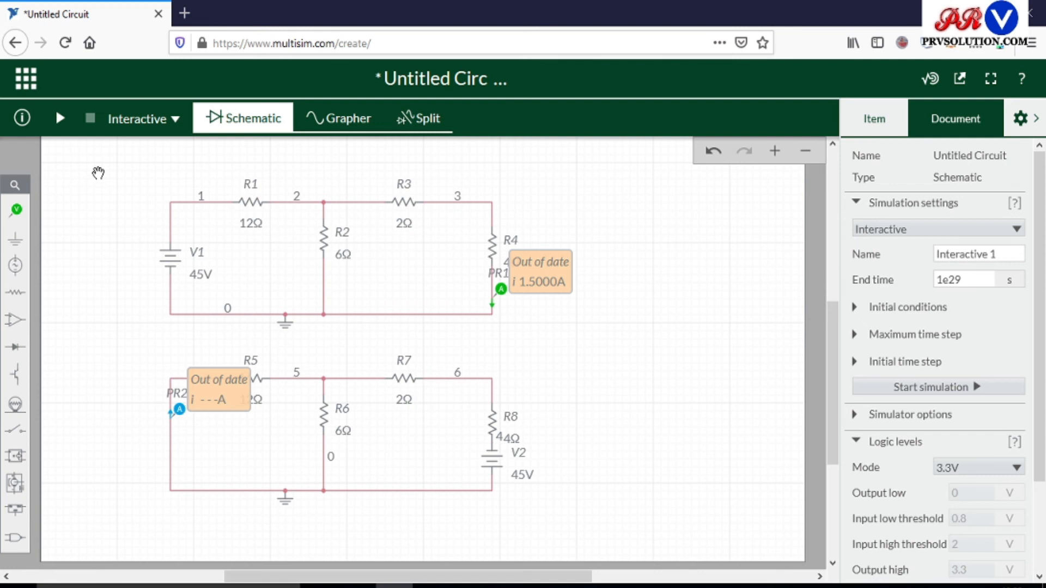
- Run the interactive simulation with both 45 V sources to compare the probe currents in the two circuits, and stop it
{"action": "left_click", "coordinate": [60, 119]}
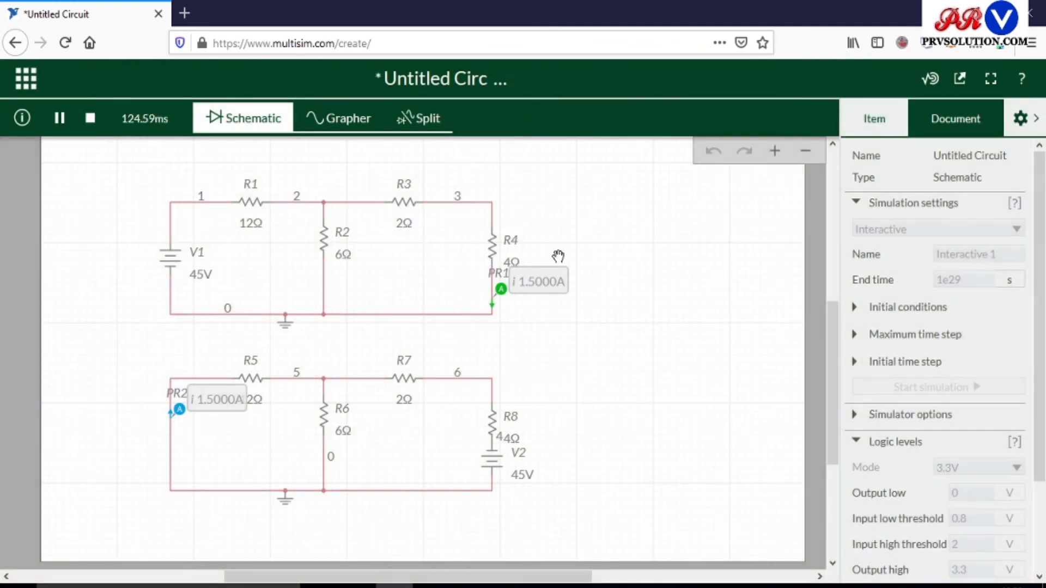
{"action": "left_click", "coordinate": [90, 118]}
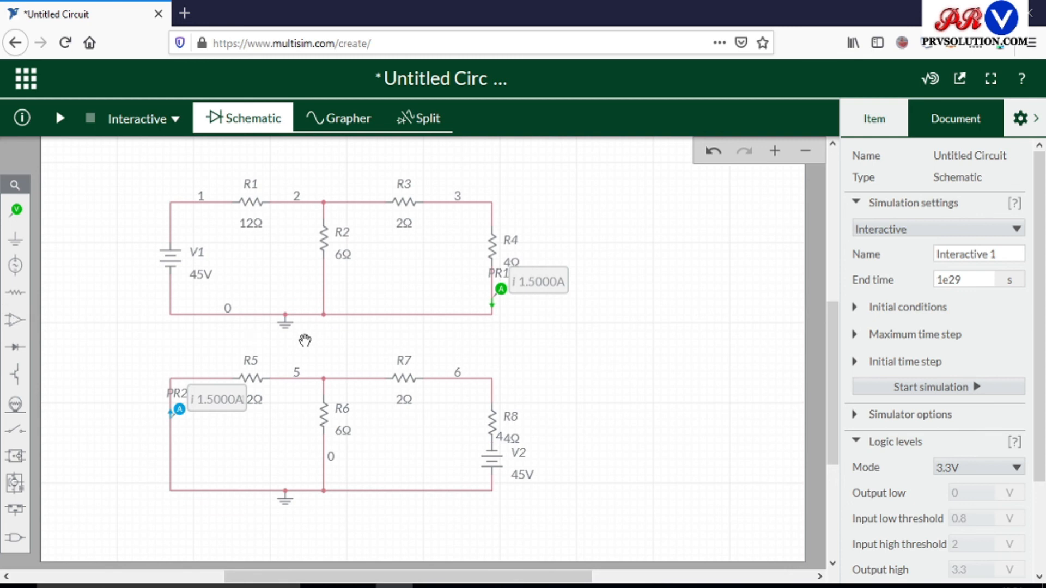
- Set the DC voltage magnitude of both sources, V1 and V2, to 20 V
{"action": "left_click", "coordinate": [201, 276]}
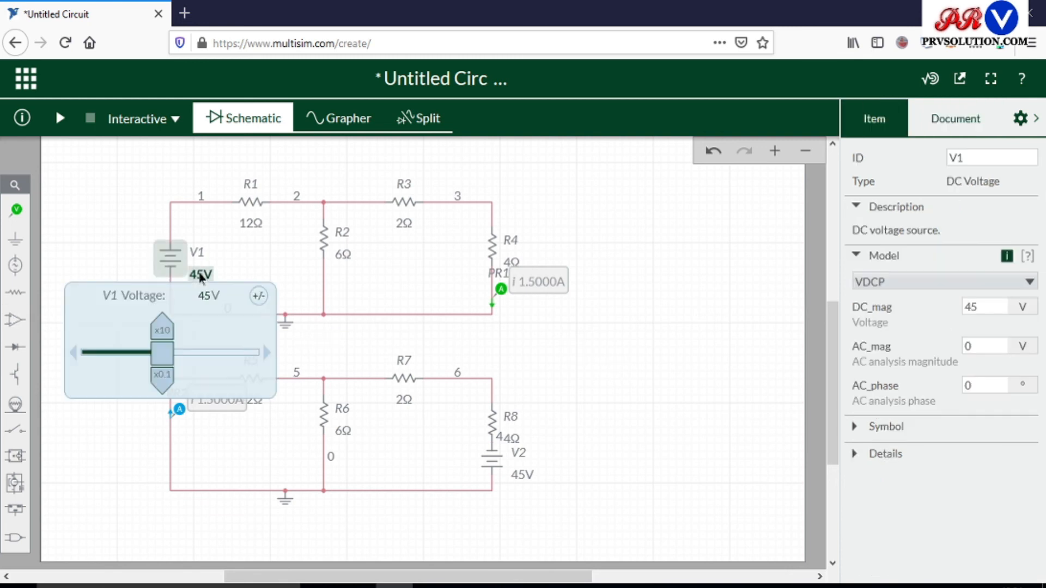
{"action": "left_click_drag", "start_coordinate": [986, 309], "coordinate": [965, 311]}
{"action": "type", "text": "20"}
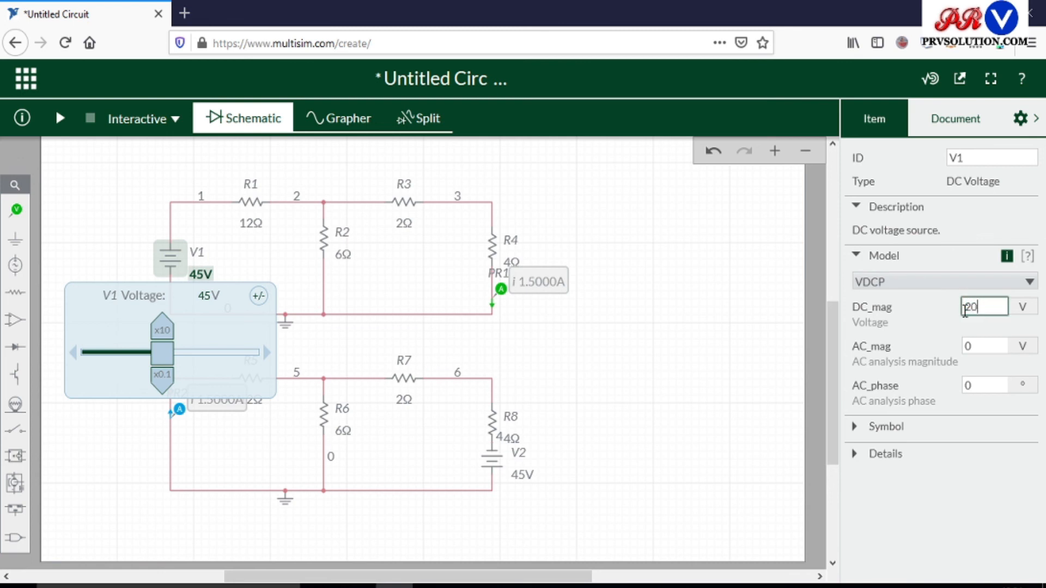
{"action": "left_click", "coordinate": [673, 343]}
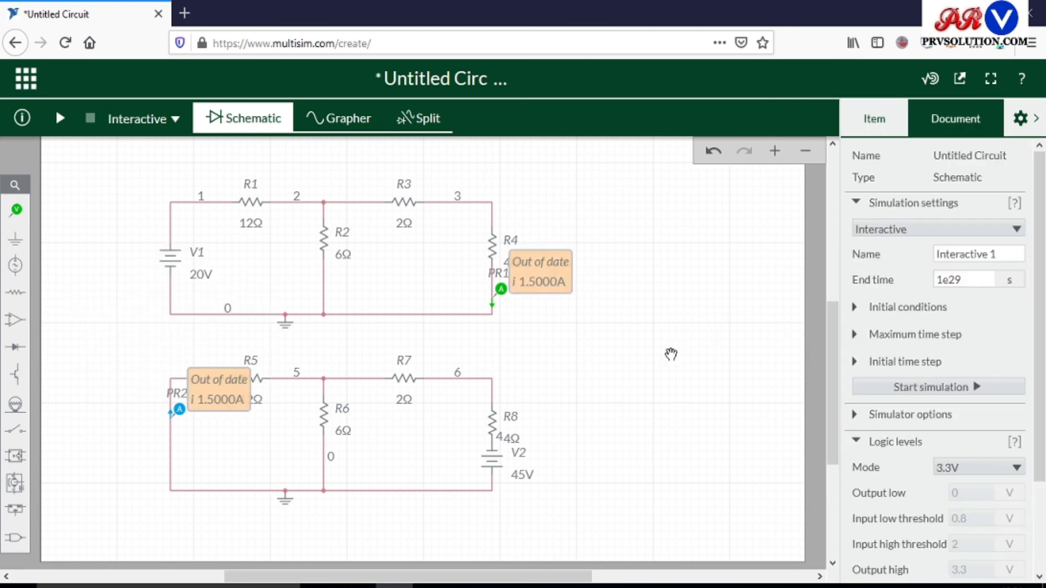
{"action": "left_click", "coordinate": [523, 479]}
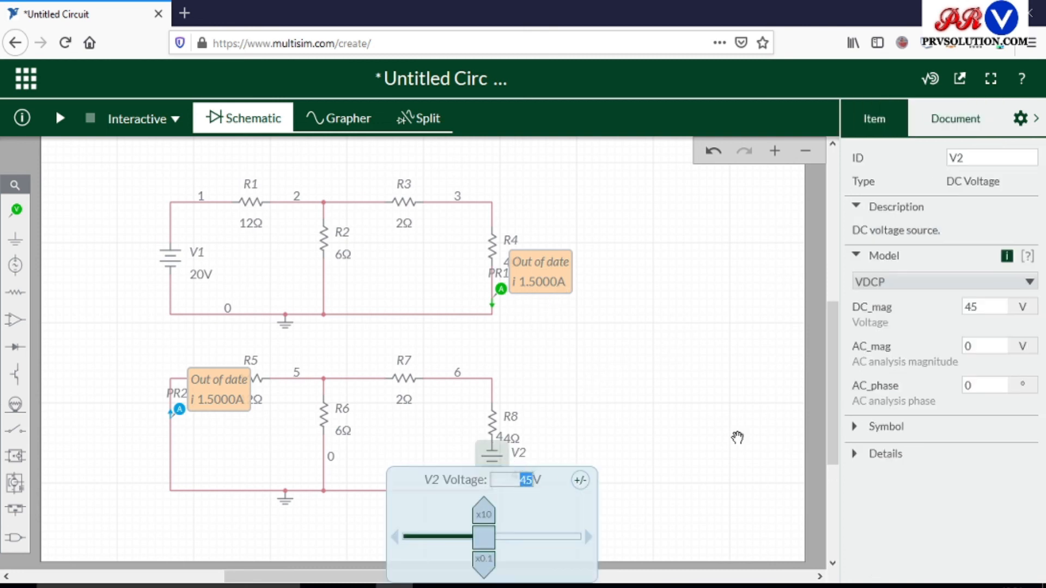
{"action": "left_click_drag", "start_coordinate": [978, 311], "coordinate": [964, 320]}
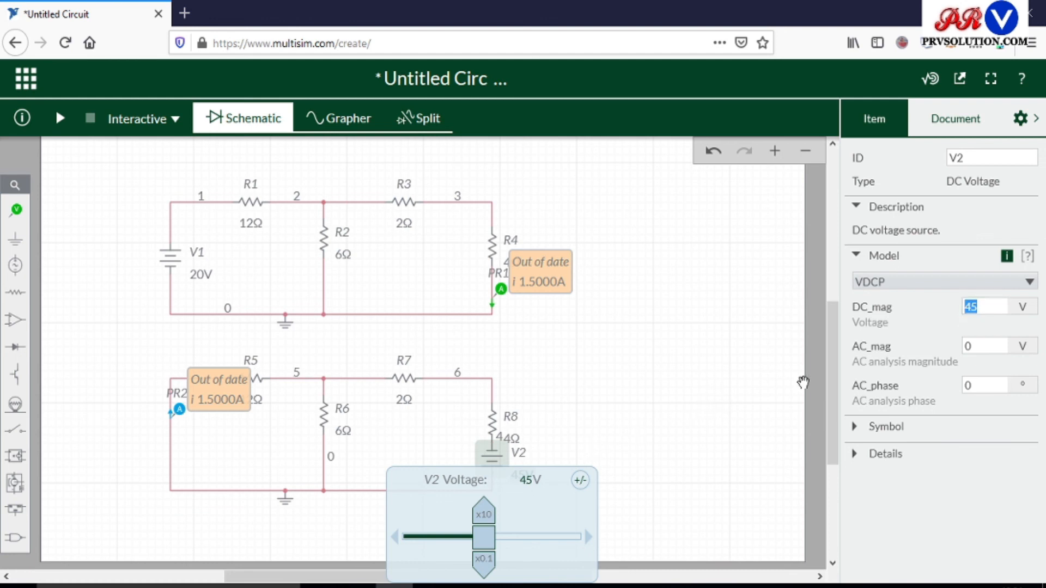
{"action": "type", "text": "20"}
{"action": "key", "text": "Return"}
{"action": "left_click", "coordinate": [647, 432]}
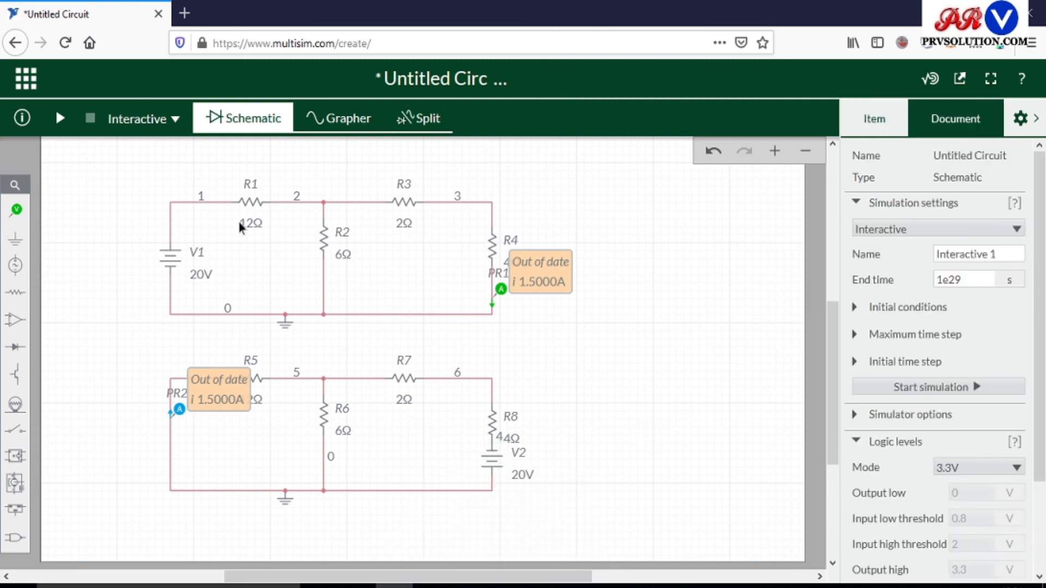
- Rerun the interactive simulation at 20 V to compare the currents at PR1 and PR2, and stop it
{"action": "left_click", "coordinate": [60, 119]}
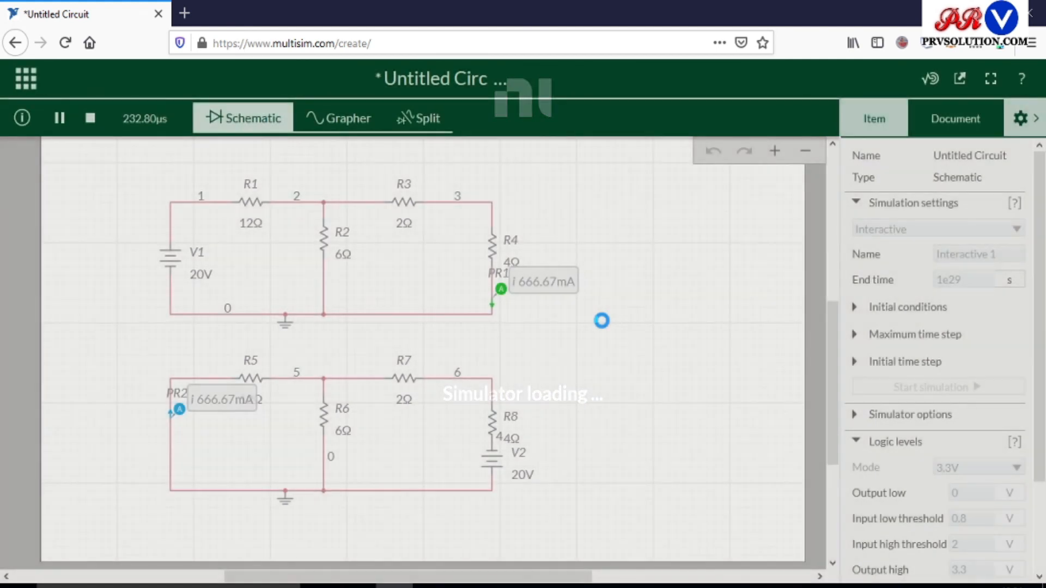
{"action": "left_click", "coordinate": [91, 118]}
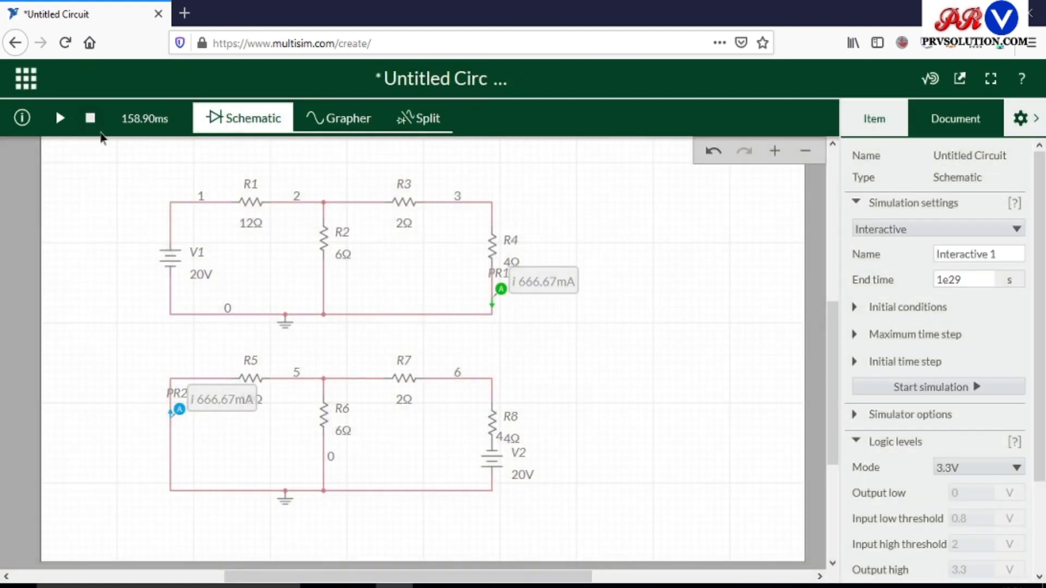